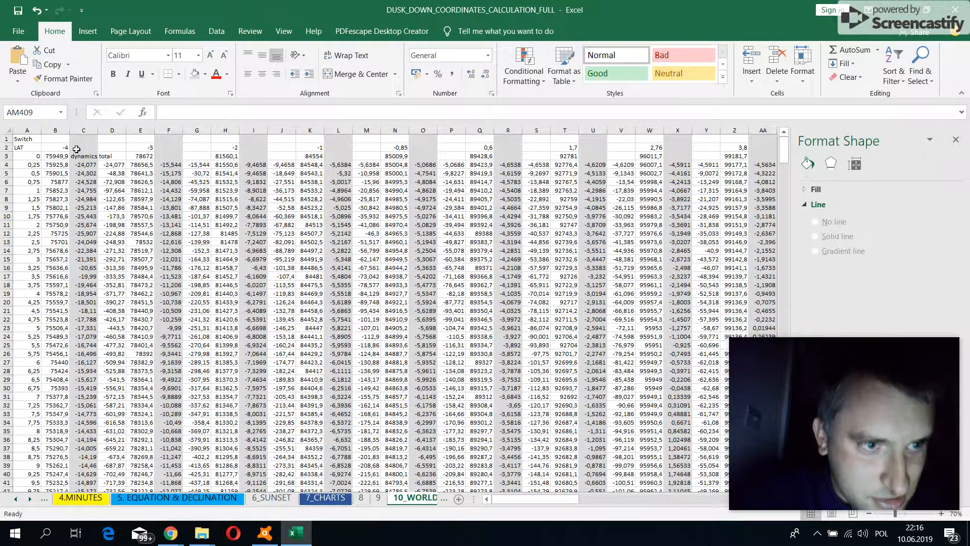
- Examine the chart's source table: the column header values in row 2 and the latitude values in column A
{"action": "left_click_drag", "start_coordinate": [50, 145], "coordinate": [749, 167]}
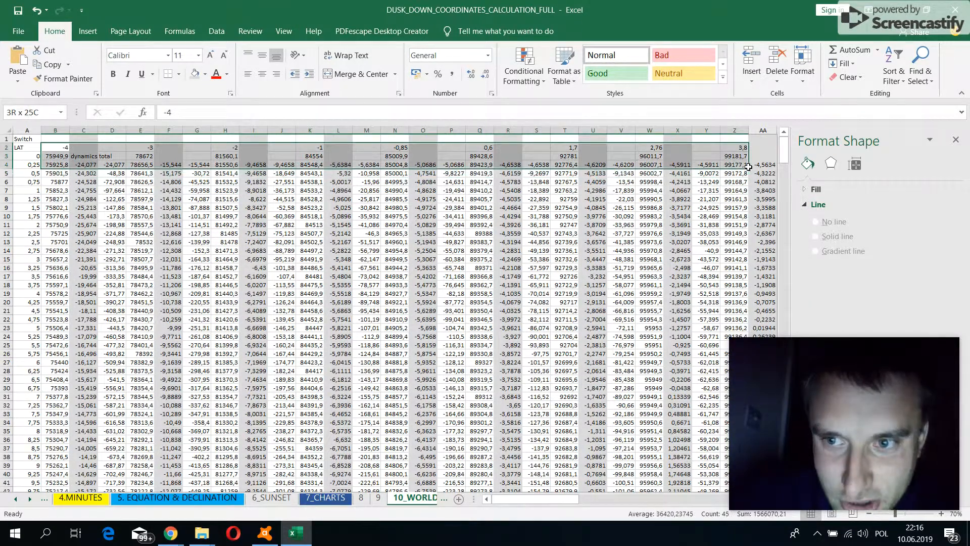
{"action": "left_click", "coordinate": [98, 199]}
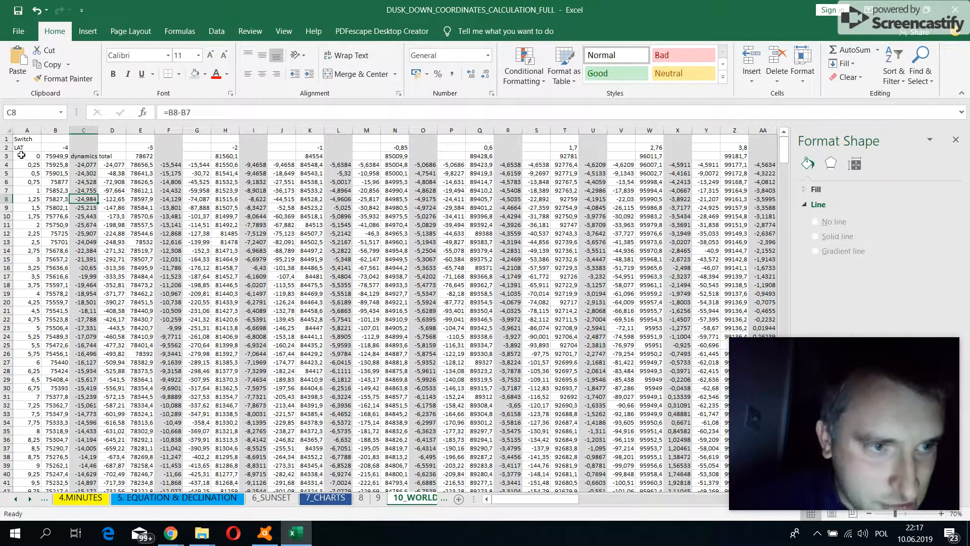
{"action": "left_click_drag", "start_coordinate": [21, 156], "coordinate": [13, 465]}
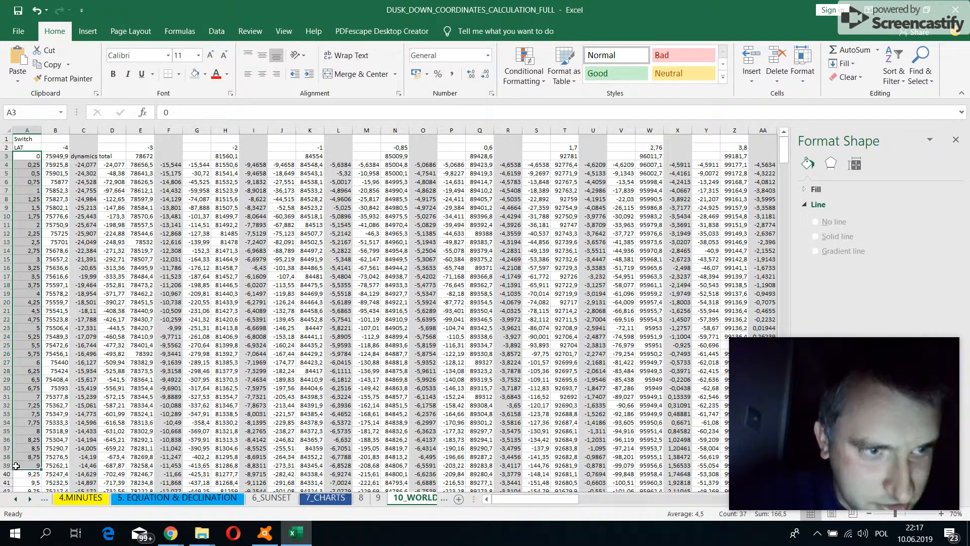
{"action": "left_click", "coordinate": [333, 138]}
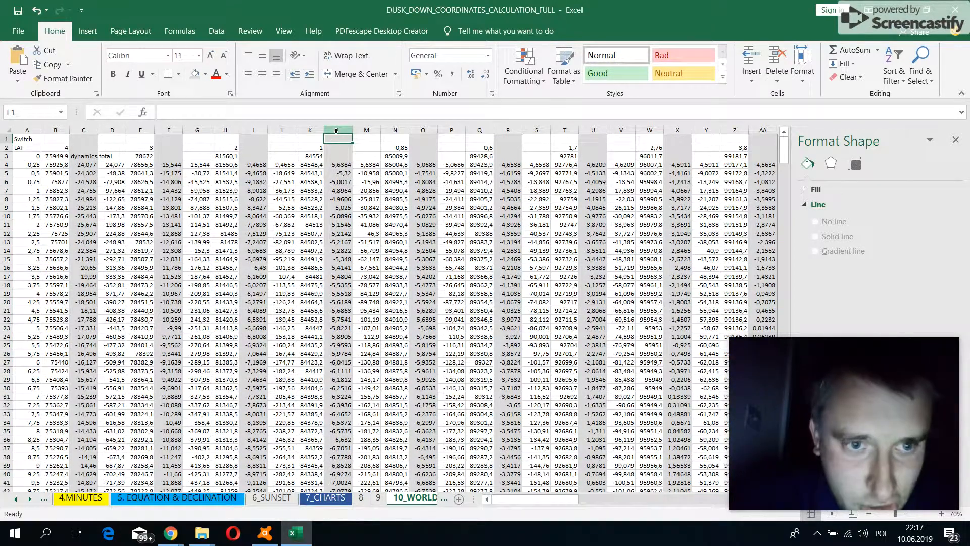
- Examine the line chart below the data table, from its value axis to the ends of its curves
{"action": "left_click_drag", "start_coordinate": [782, 157], "coordinate": [778, 413]}
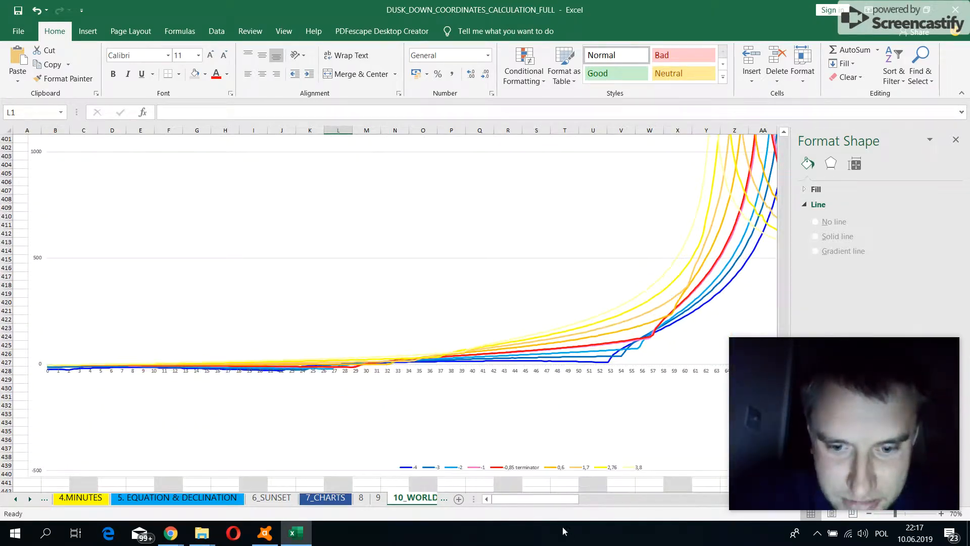
{"action": "left_click_drag", "start_coordinate": [530, 503], "coordinate": [568, 510]}
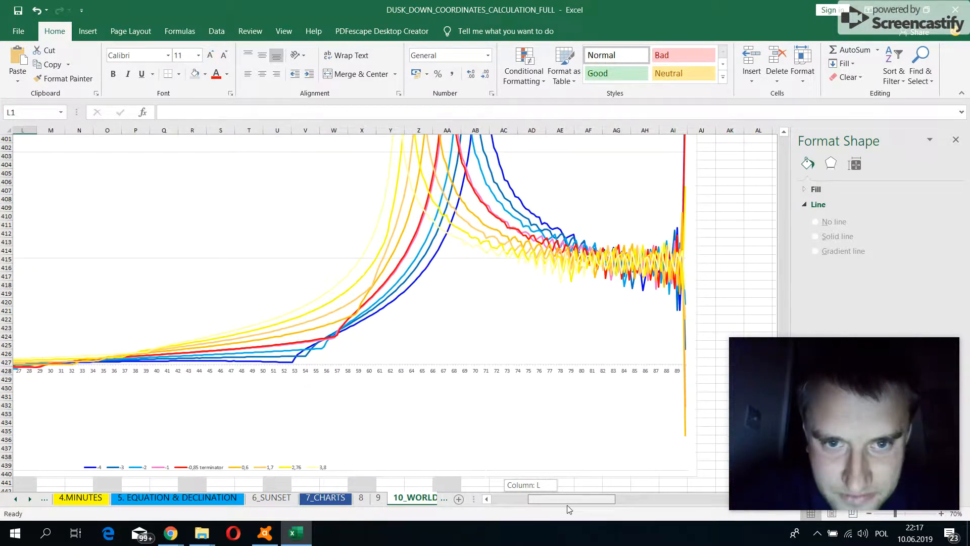
{"action": "left_click_drag", "start_coordinate": [566, 505], "coordinate": [500, 505]}
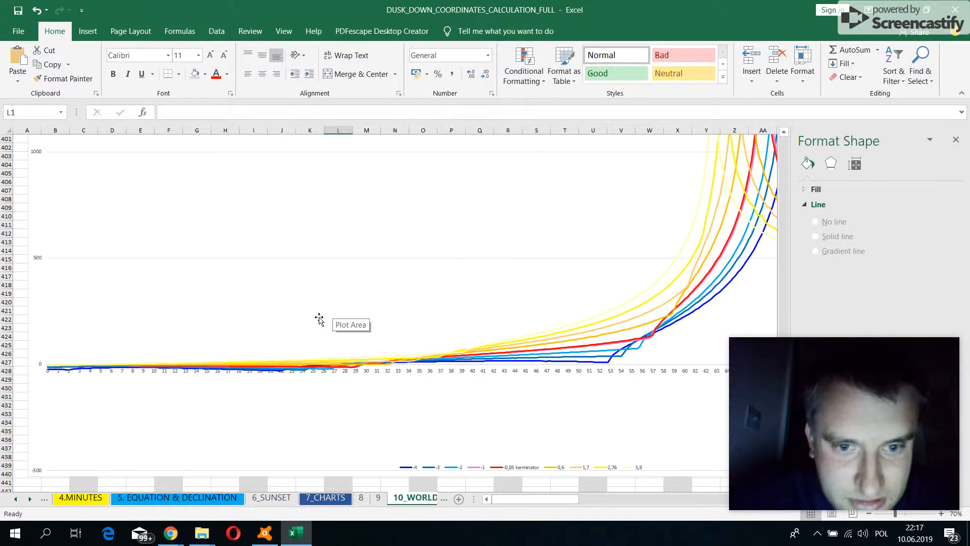
{"action": "scroll", "coordinate": [317, 317], "scroll_direction": "up", "scroll_amount": 4}
{"action": "scroll", "coordinate": [319, 317], "scroll_direction": "up", "scroll_amount": 6}
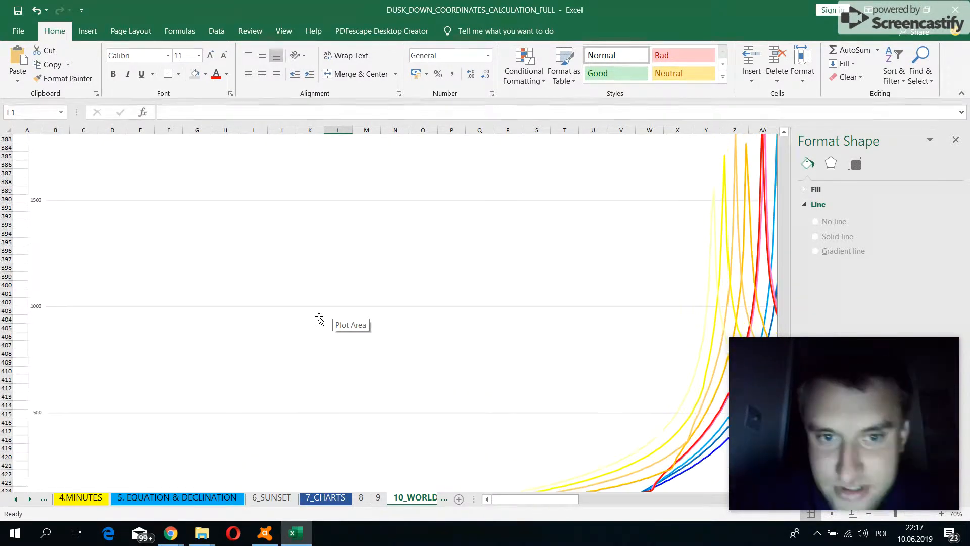
{"action": "scroll", "coordinate": [318, 317], "scroll_direction": "up", "scroll_amount": 3}
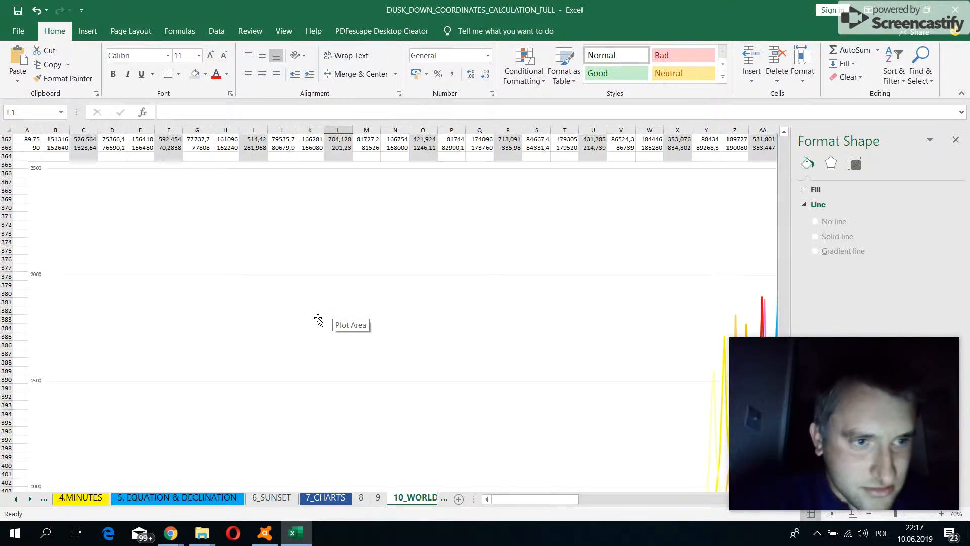
{"action": "mouse_move", "coordinate": [505, 502]}
{"action": "left_mouse_down"}
{"action": "mouse_move", "coordinate": [553, 503]}
{"action": "mouse_move", "coordinate": [511, 503]}
{"action": "left_mouse_up"}
{"action": "scroll", "coordinate": [558, 512], "scroll_direction": "down", "scroll_amount": 6}
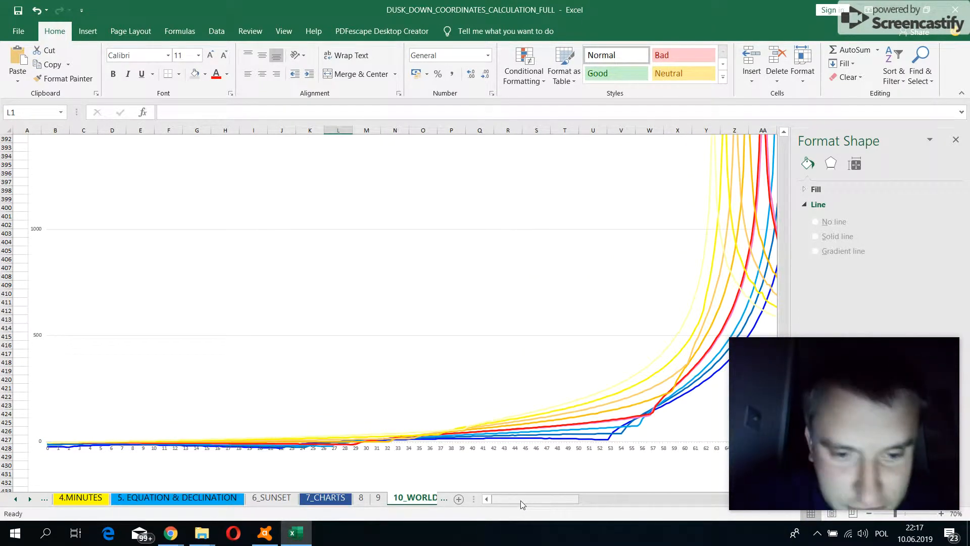
- Plot the chart's dark blue -4 series on the secondary axis
{"action": "left_click_drag", "start_coordinate": [520, 499], "coordinate": [568, 508]}
{"action": "left_click_drag", "start_coordinate": [804, 346], "coordinate": [757, 322]}
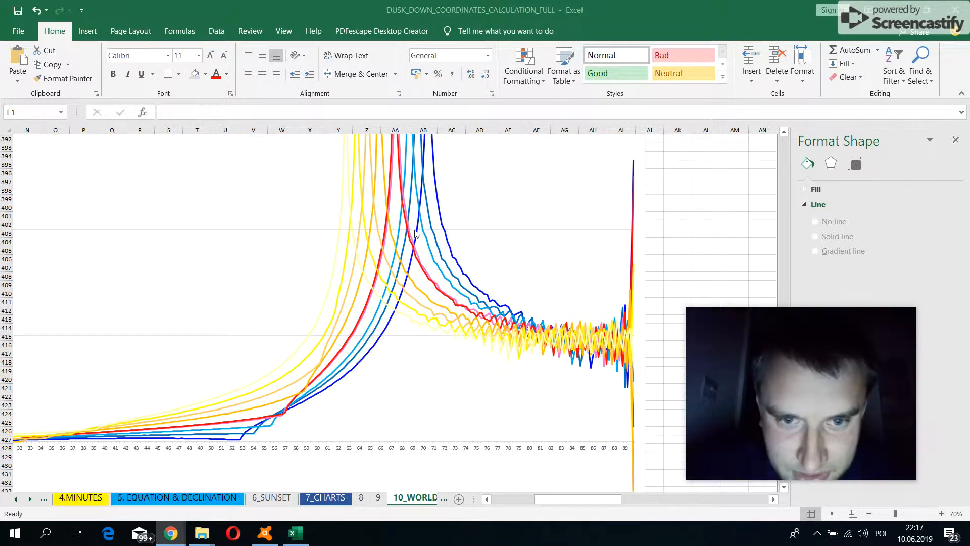
{"action": "left_click", "coordinate": [447, 241]}
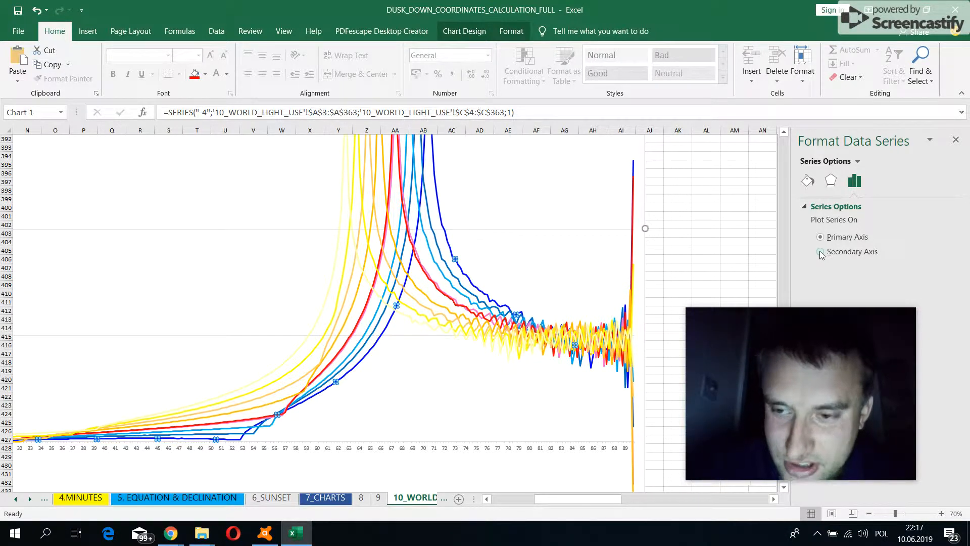
{"action": "left_click", "coordinate": [820, 252]}
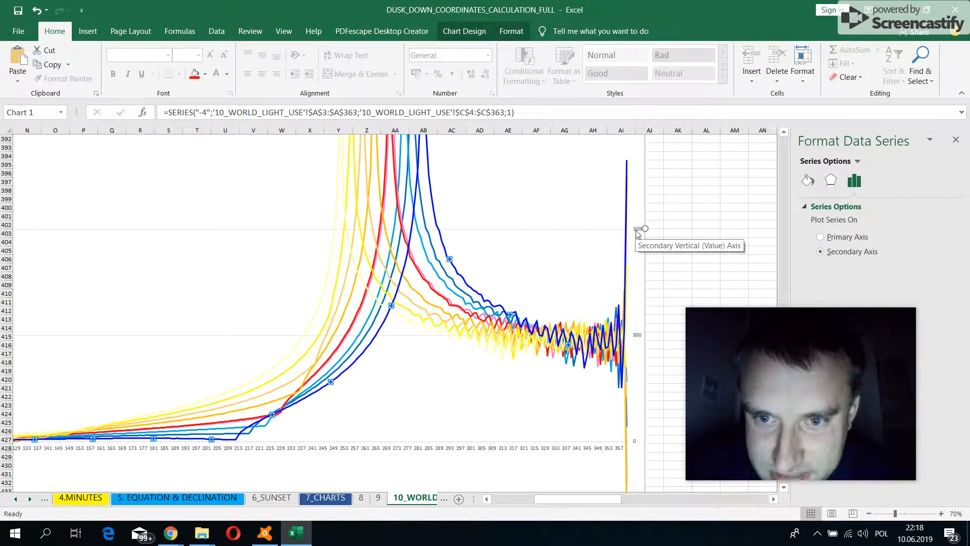
- Turn on the chart's secondary horizontal axis
{"action": "scroll", "coordinate": [618, 344], "scroll_direction": "up", "scroll_amount": 3}
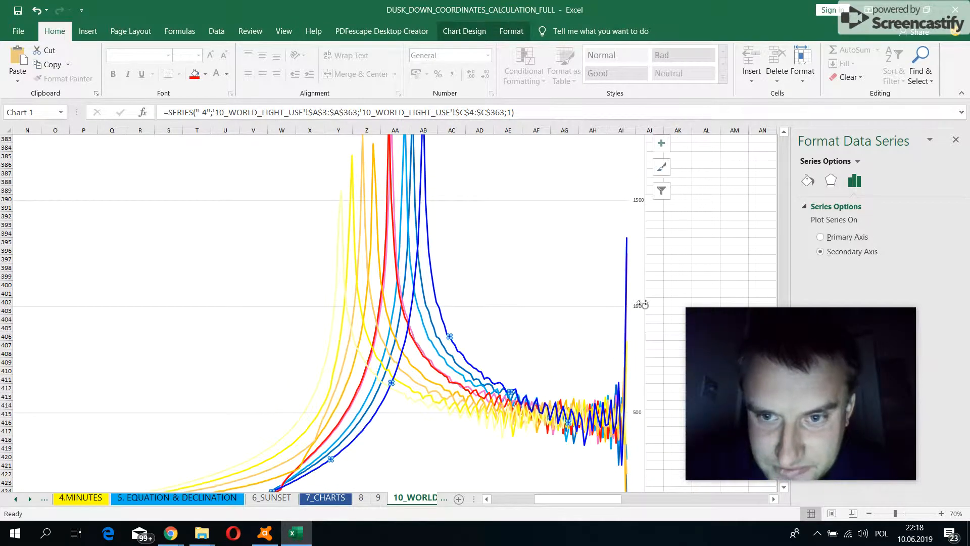
{"action": "scroll", "coordinate": [639, 317], "scroll_direction": "up", "scroll_amount": 7}
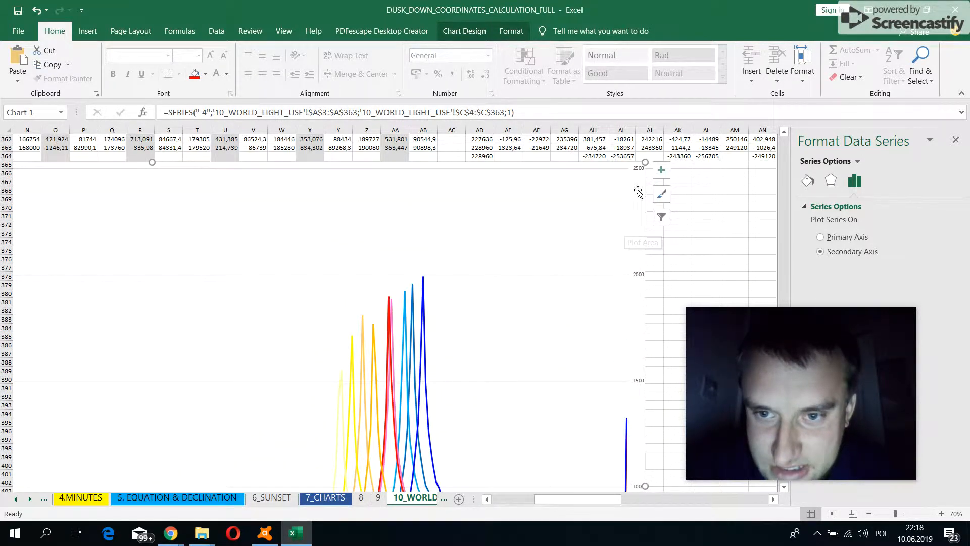
{"action": "left_click_drag", "start_coordinate": [608, 504], "coordinate": [633, 498]}
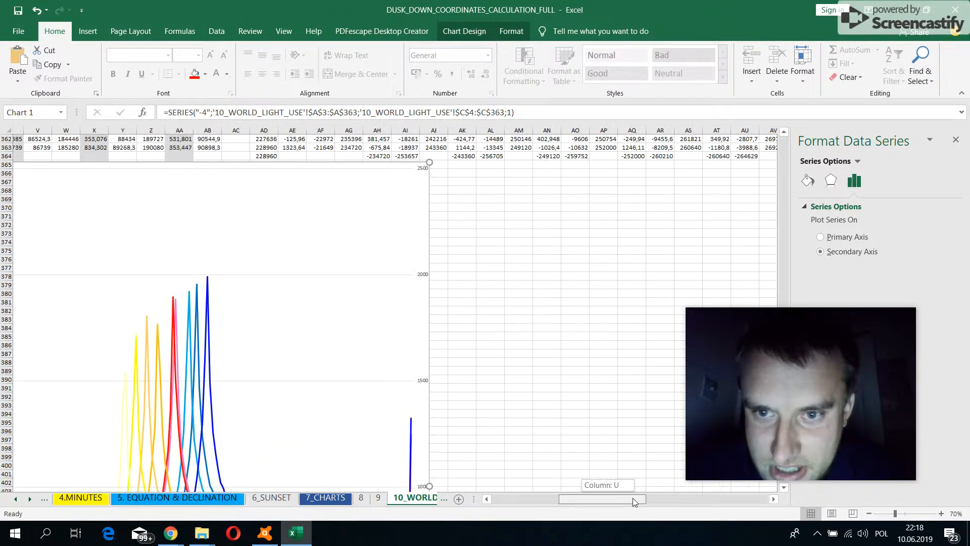
{"action": "left_click", "coordinate": [435, 172]}
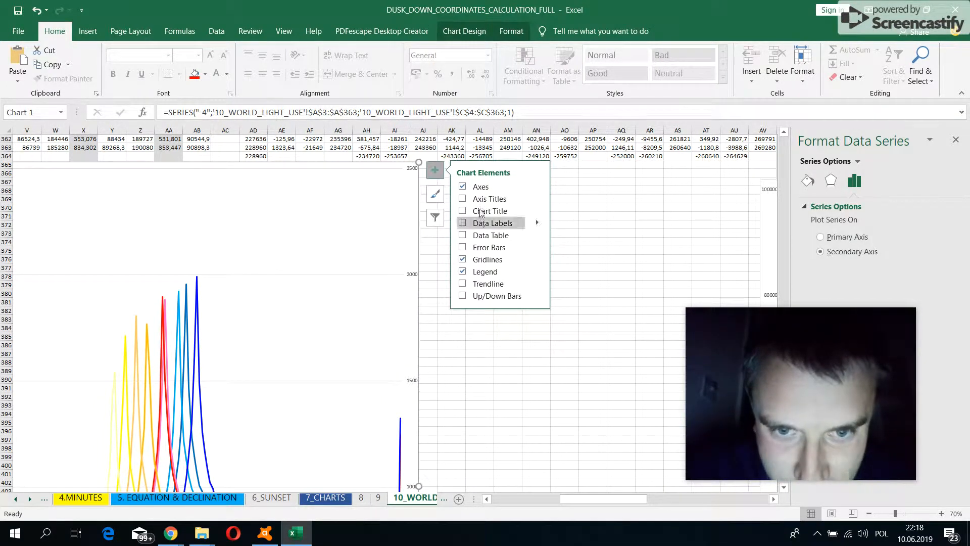
{"action": "left_click", "coordinate": [538, 187]}
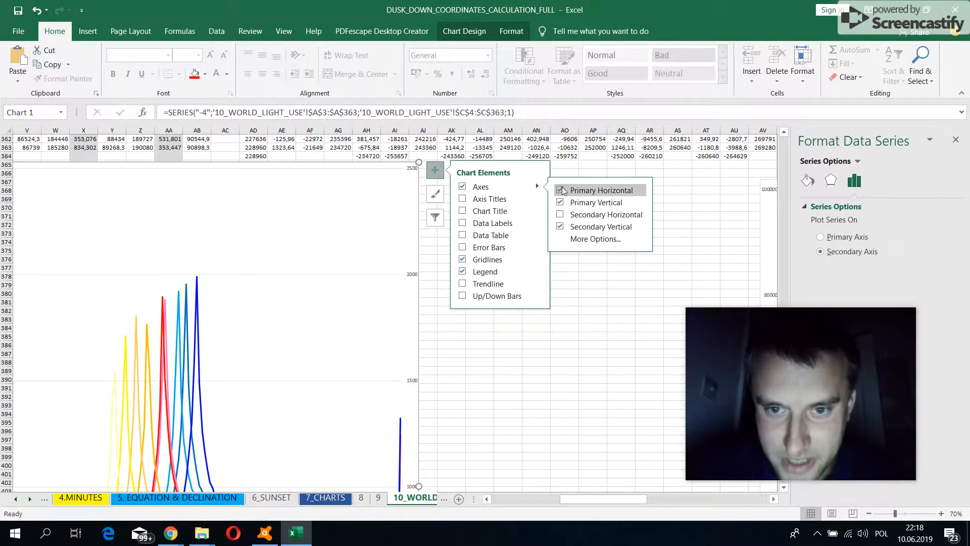
{"action": "left_click", "coordinate": [561, 215]}
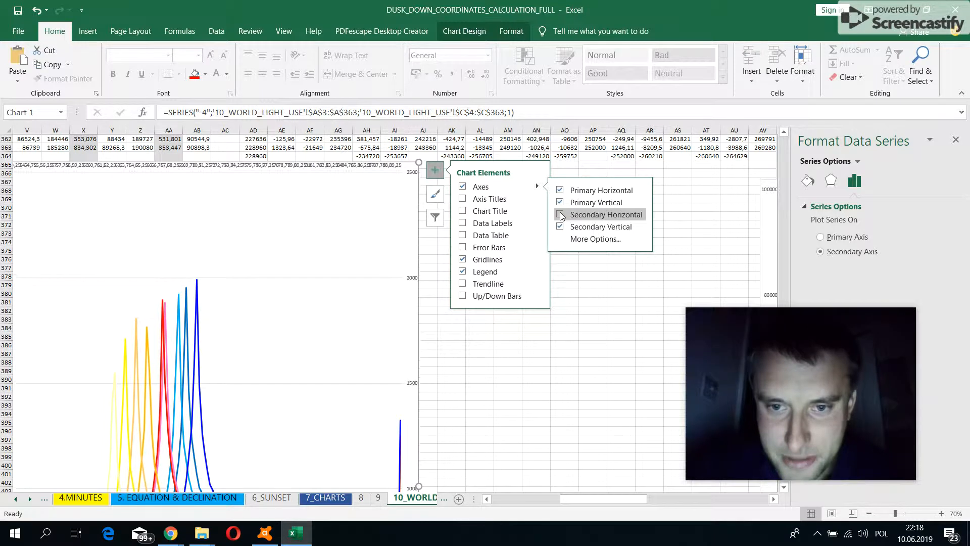
{"action": "left_click", "coordinate": [560, 213]}
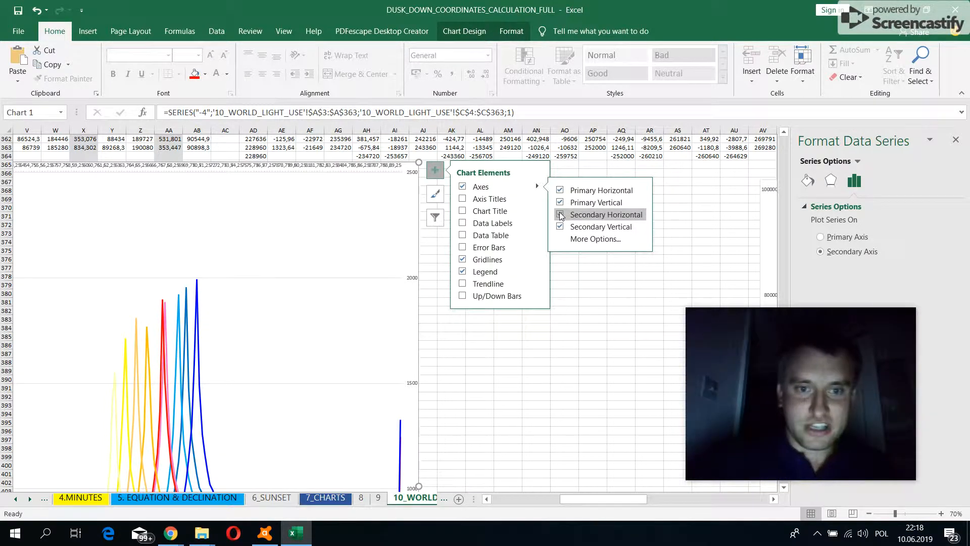
- Examine the chart's primary and secondary vertical axes and compare the horizontal axis labels along the full width of the curves
{"action": "left_click_drag", "start_coordinate": [591, 498], "coordinate": [538, 499]}
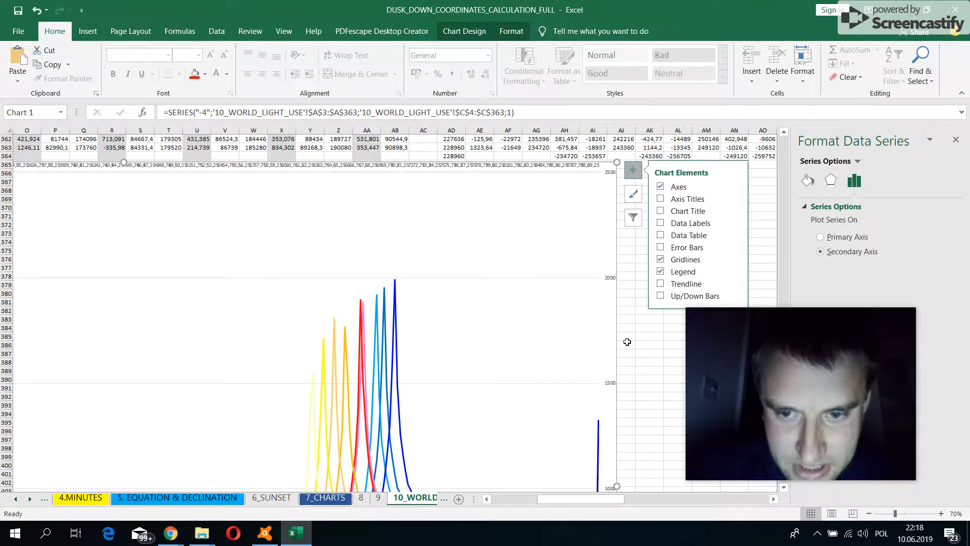
{"action": "scroll", "coordinate": [574, 325], "scroll_direction": "down", "scroll_amount": 6}
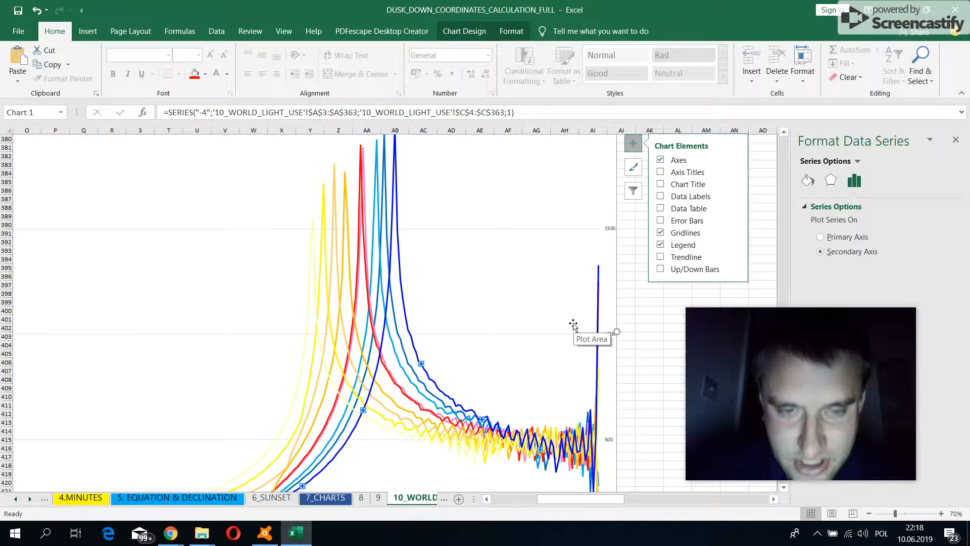
{"action": "scroll", "coordinate": [521, 417], "scroll_direction": "up", "scroll_amount": 2}
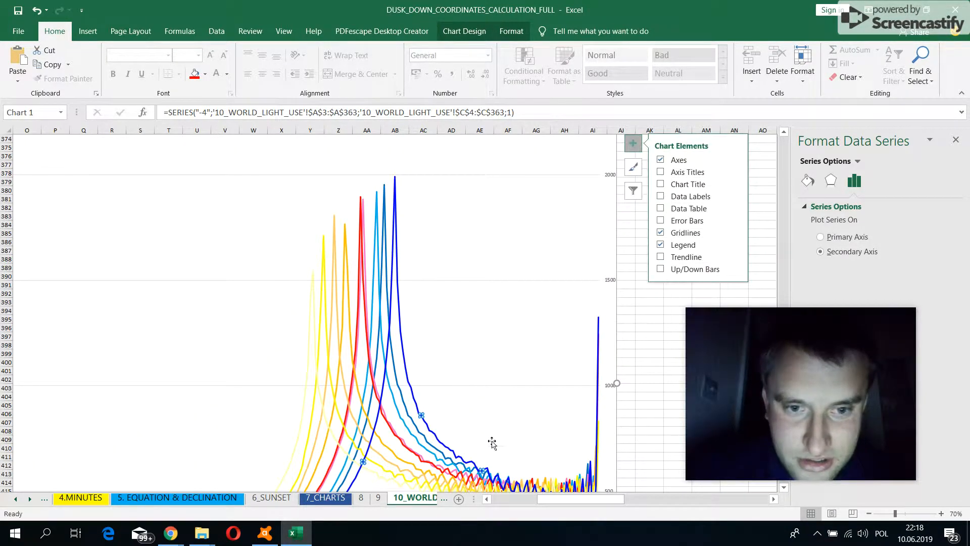
{"action": "mouse_move", "coordinate": [565, 501]}
{"action": "left_mouse_down"}
{"action": "mouse_move", "coordinate": [458, 495]}
{"action": "mouse_move", "coordinate": [565, 499]}
{"action": "left_mouse_up"}
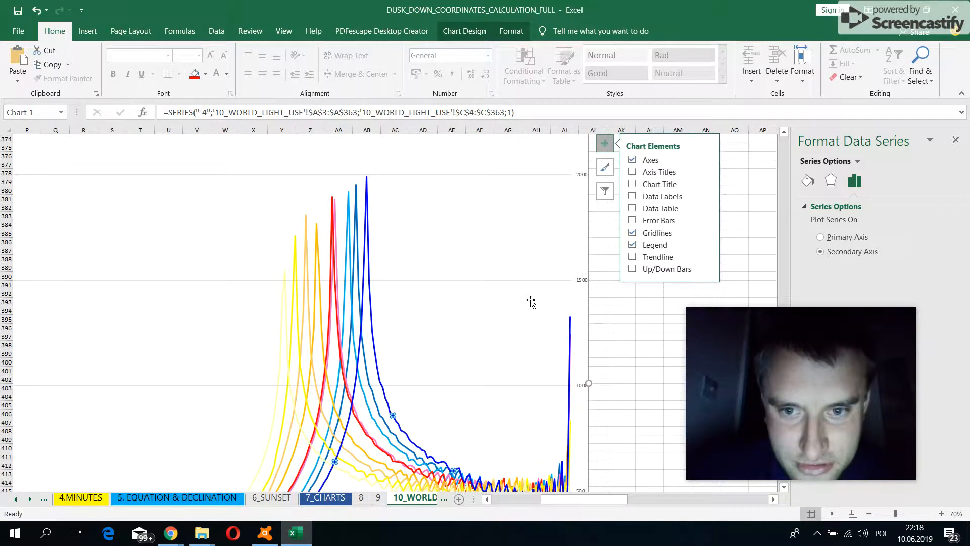
{"action": "left_click", "coordinate": [622, 364]}
{"action": "left_click_drag", "start_coordinate": [592, 499], "coordinate": [483, 490]}
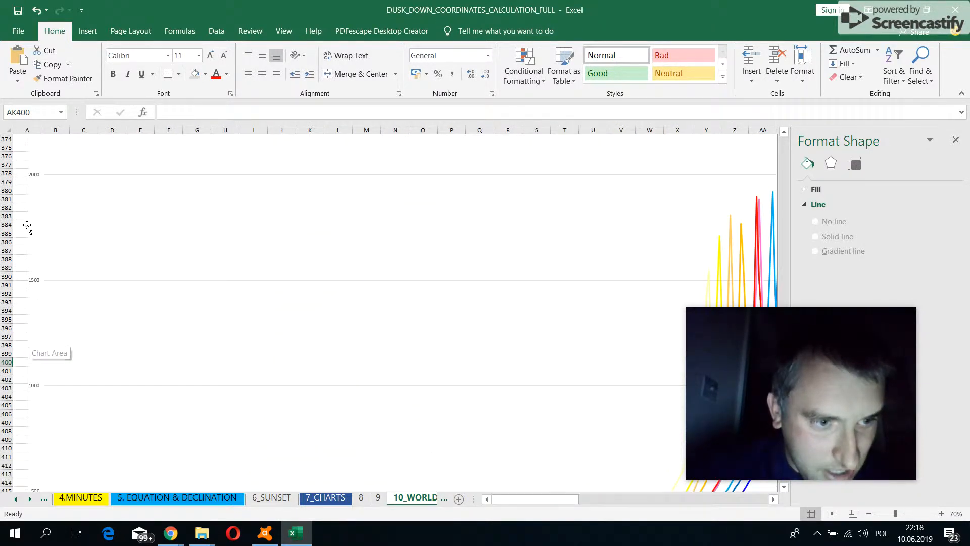
{"action": "left_click_drag", "start_coordinate": [507, 501], "coordinate": [561, 497]}
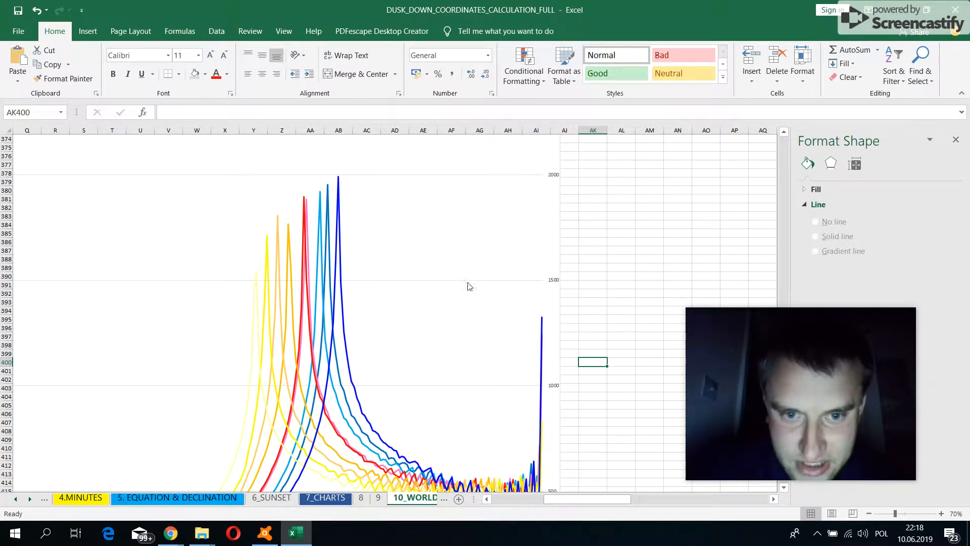
{"action": "mouse_move", "coordinate": [596, 500]}
{"action": "left_mouse_down"}
{"action": "mouse_move", "coordinate": [523, 502]}
{"action": "mouse_move", "coordinate": [580, 505]}
{"action": "left_mouse_up"}
{"action": "scroll", "coordinate": [525, 346], "scroll_direction": "down", "scroll_amount": 6}
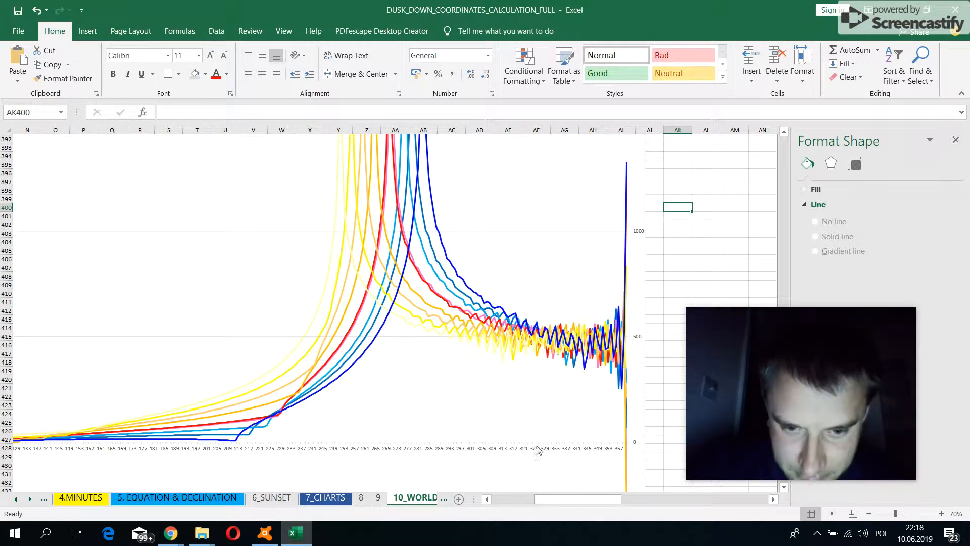
{"action": "left_click_drag", "start_coordinate": [582, 504], "coordinate": [502, 504]}
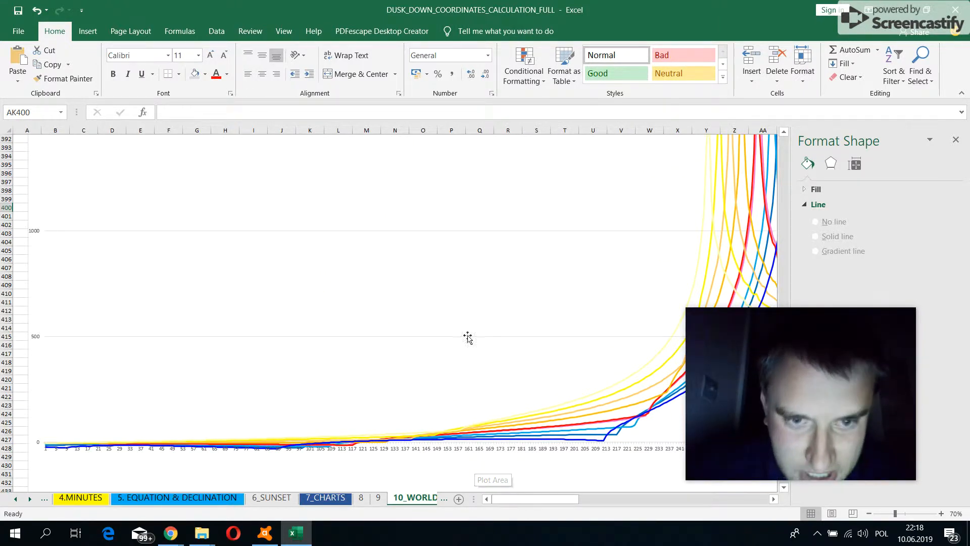
{"action": "left_click_drag", "start_coordinate": [500, 501], "coordinate": [525, 485]}
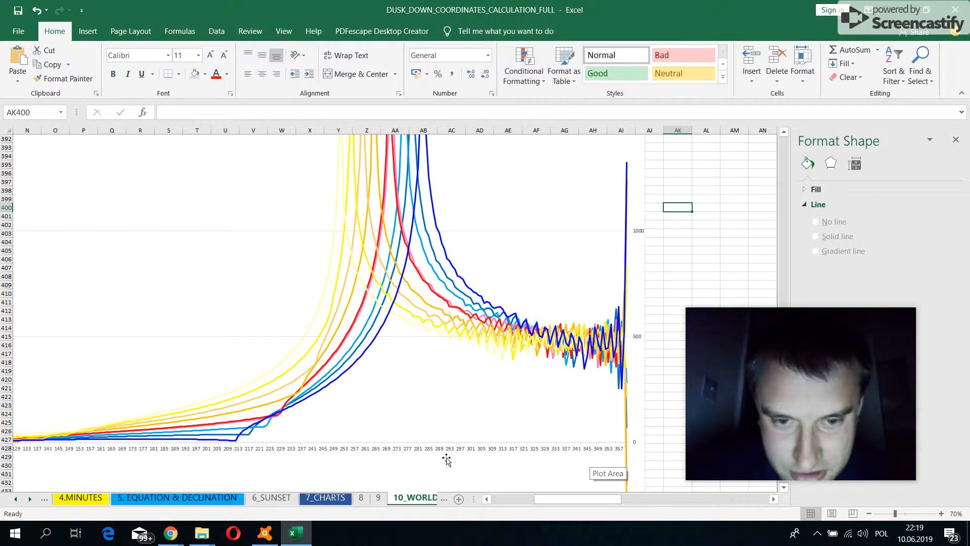
- Open the tick mark and label settings of the chart's secondary horizontal axis, just below the data table
{"action": "scroll", "coordinate": [464, 362], "scroll_direction": "up", "scroll_amount": 2}
{"action": "scroll", "coordinate": [464, 362], "scroll_direction": "up", "scroll_amount": 12}
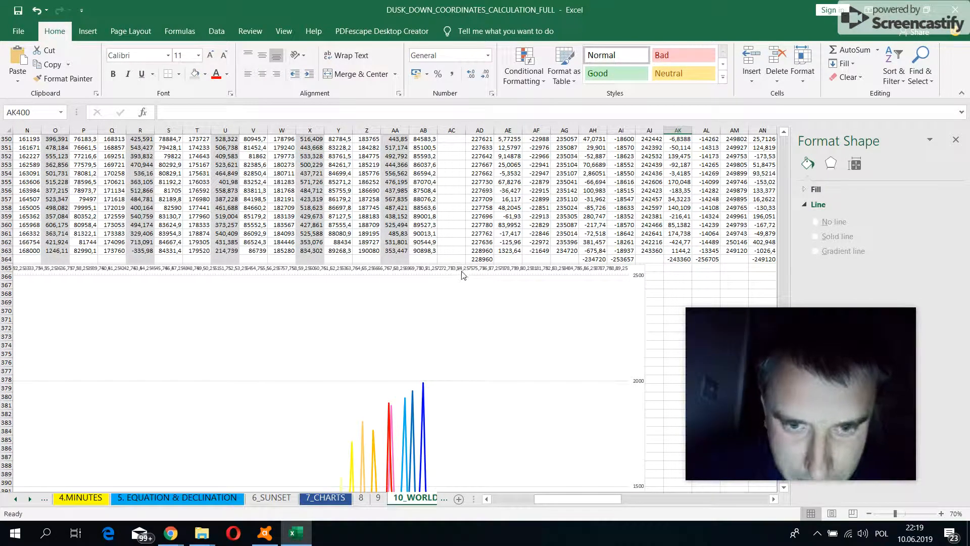
{"action": "left_click", "coordinate": [430, 273]}
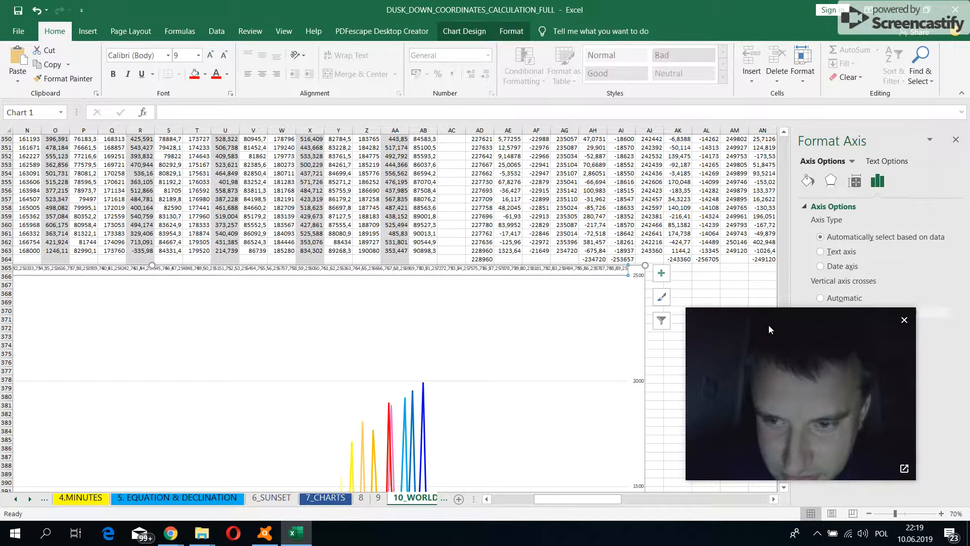
{"action": "left_click_drag", "start_coordinate": [769, 326], "coordinate": [565, 378]}
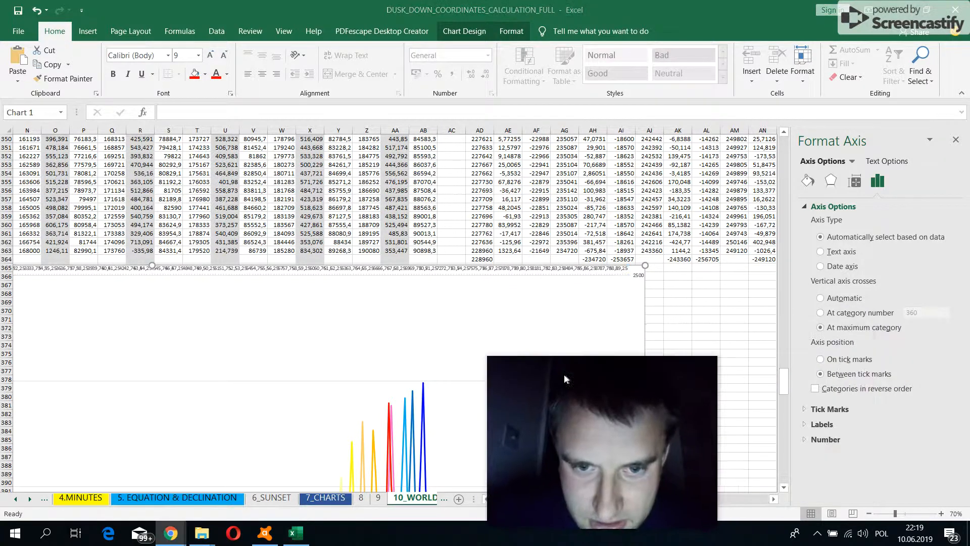
{"action": "right_click", "coordinate": [443, 271]}
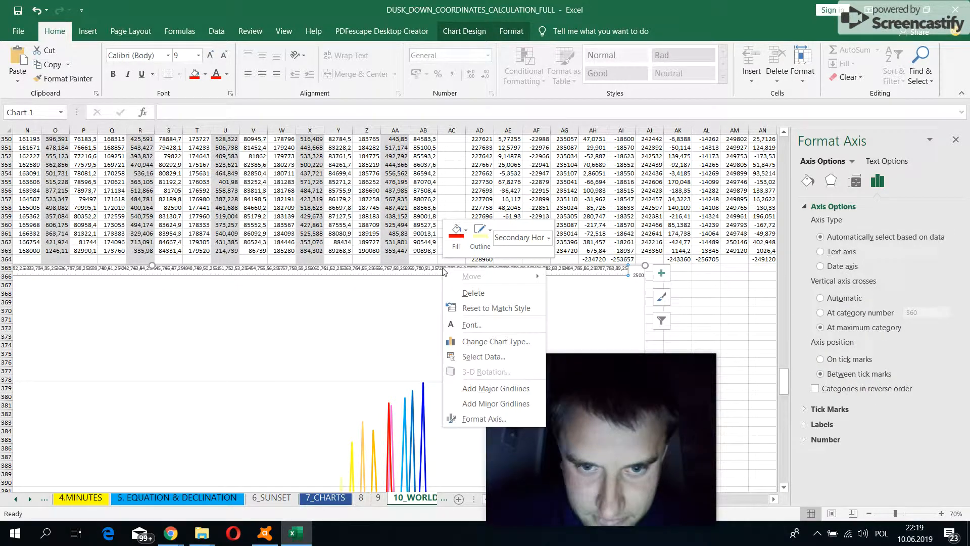
{"action": "left_click", "coordinate": [467, 419]}
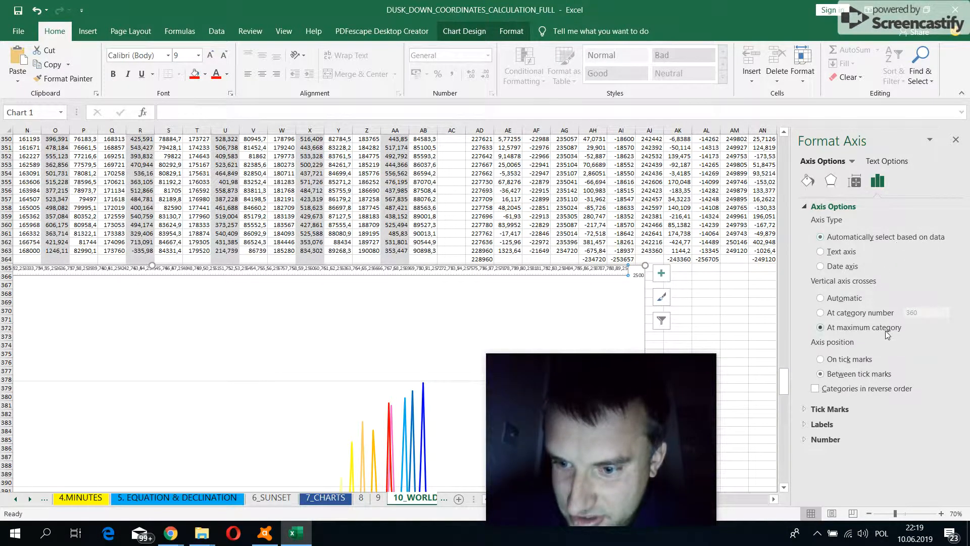
{"action": "left_click", "coordinate": [828, 409]}
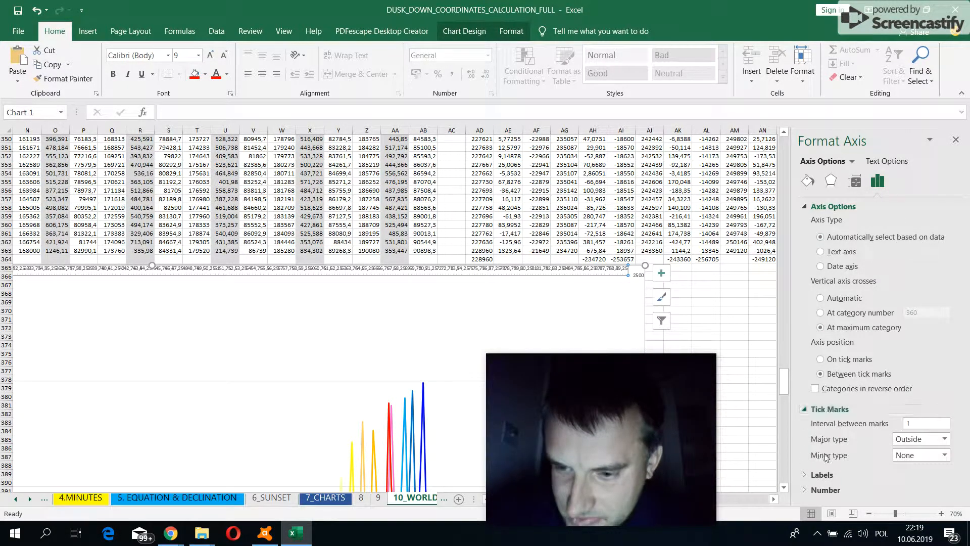
{"action": "left_click", "coordinate": [822, 475]}
{"action": "scroll", "coordinate": [965, 431], "scroll_direction": "down", "scroll_amount": 2}
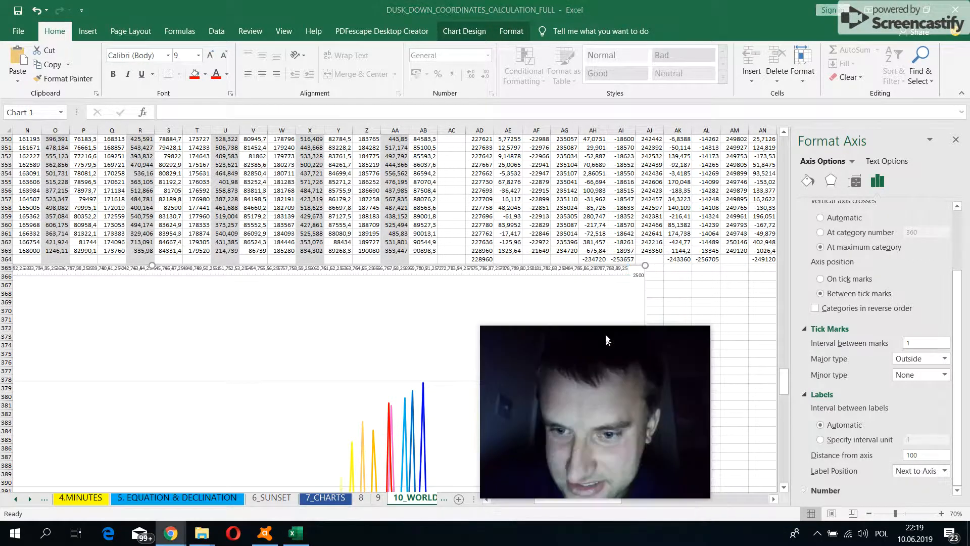
- Set the secondary horizontal axis's tick mark interval to 4, its major and minor types to Inside, and its labels to a specified interval unit
{"action": "double_click", "coordinate": [905, 344]}
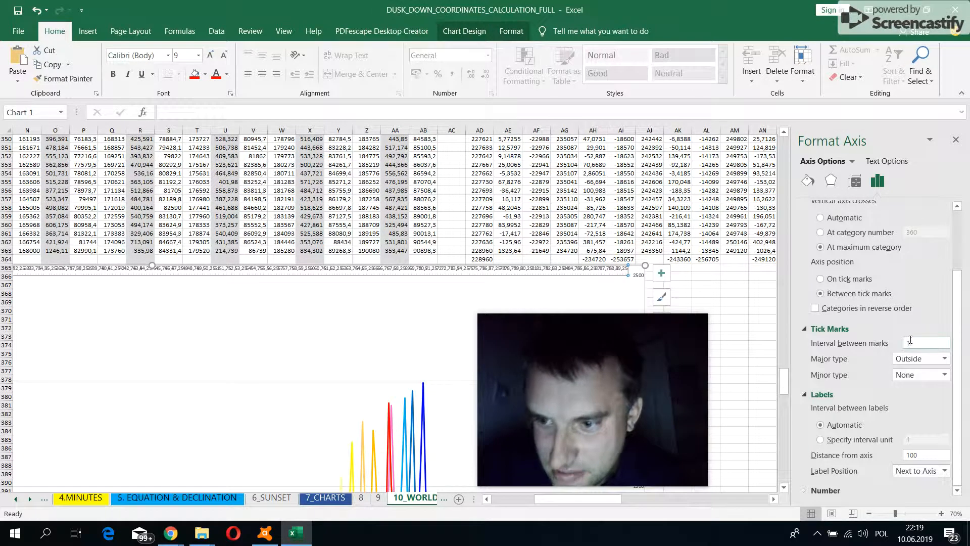
{"action": "type", "text": "4"}
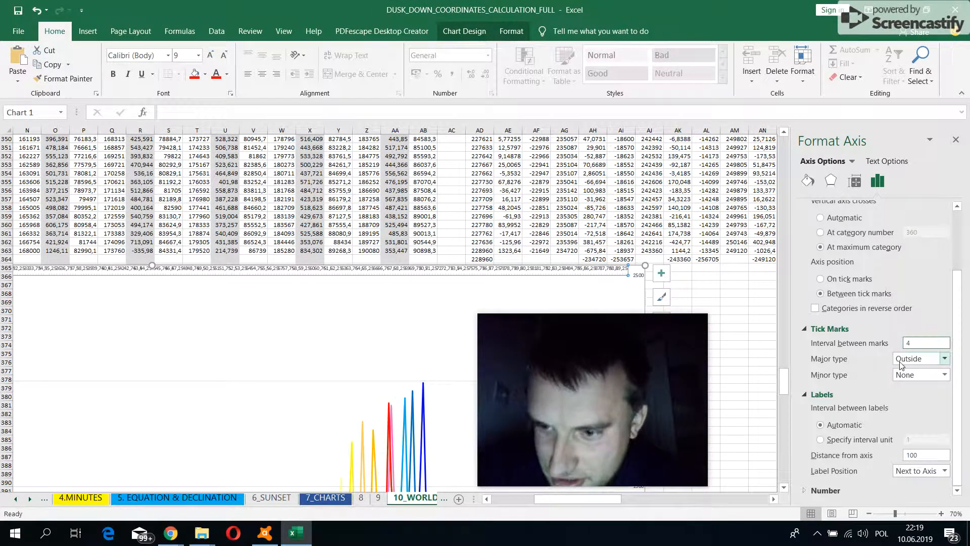
{"action": "left_click", "coordinate": [944, 359]}
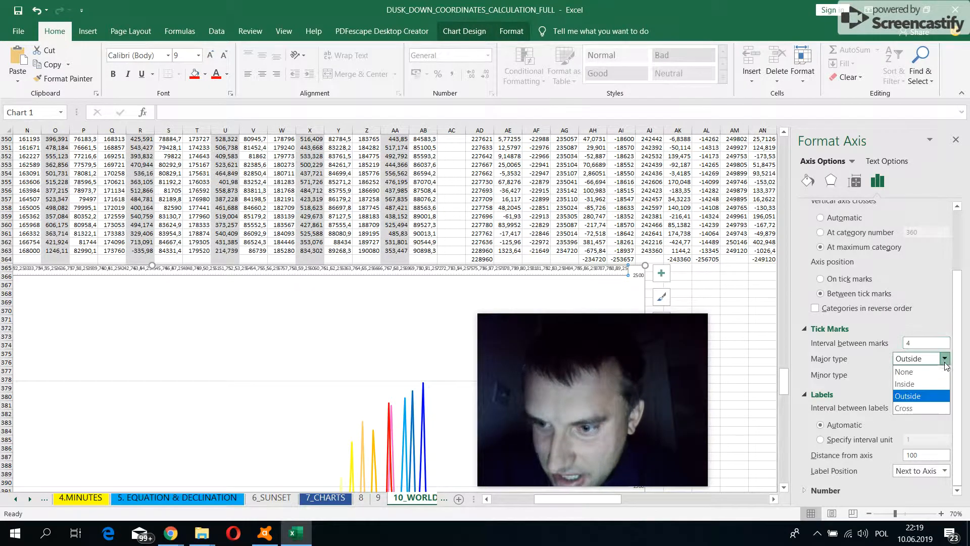
{"action": "left_click", "coordinate": [946, 378]}
{"action": "left_click", "coordinate": [944, 375]}
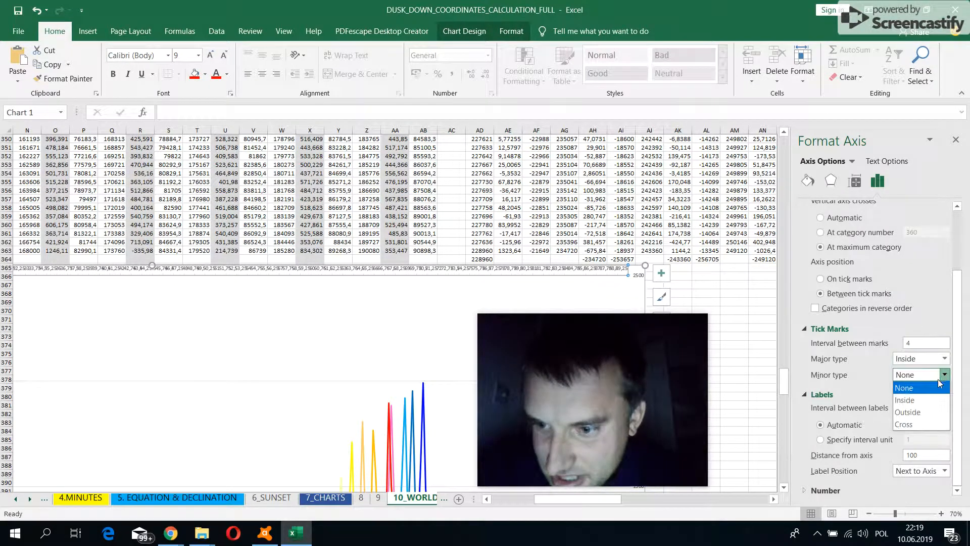
{"action": "left_click", "coordinate": [914, 395]}
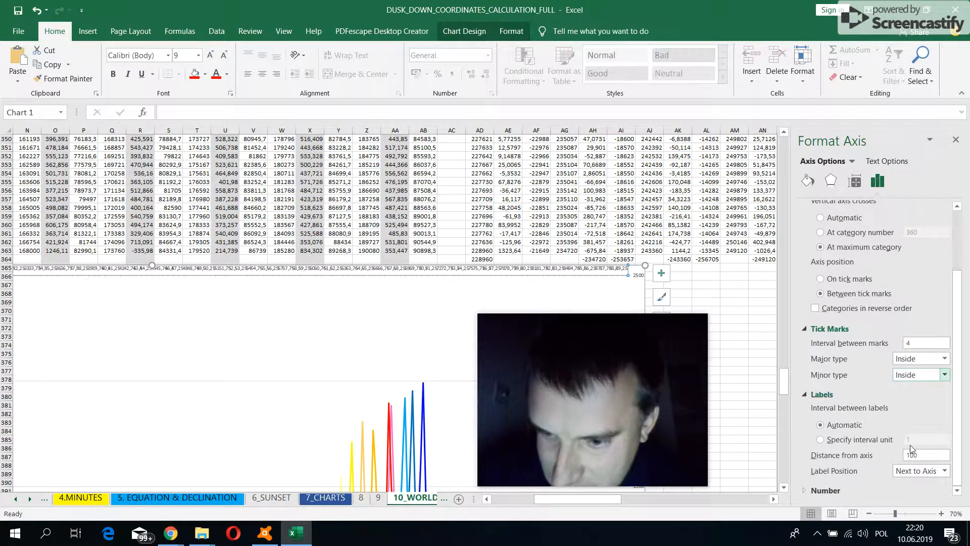
{"action": "left_click", "coordinate": [821, 441]}
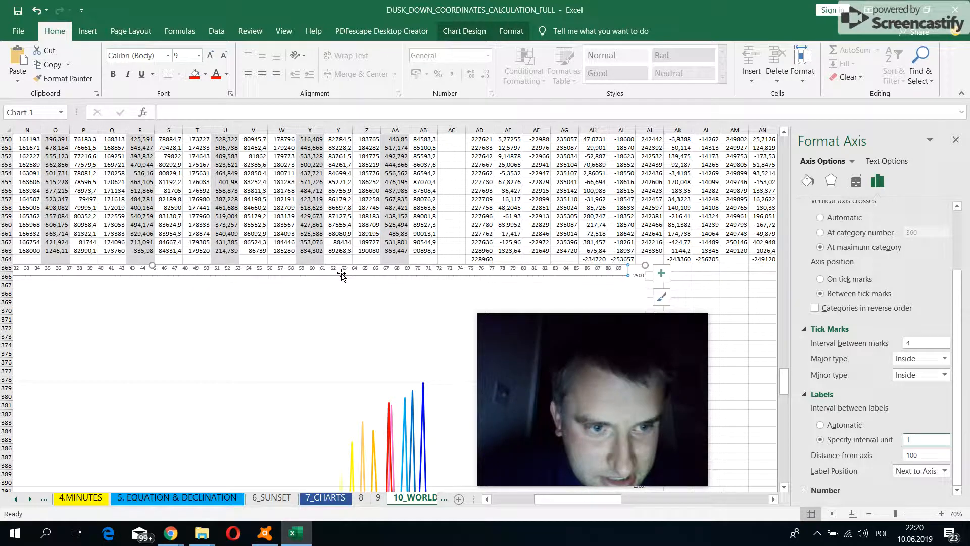
- Plot the chart's pale yellow 3,8 series on the secondary axis
{"action": "left_click", "coordinate": [699, 286]}
{"action": "scroll", "coordinate": [698, 286], "scroll_direction": "down", "scroll_amount": 9}
{"action": "scroll", "coordinate": [695, 272], "scroll_direction": "down", "scroll_amount": 11}
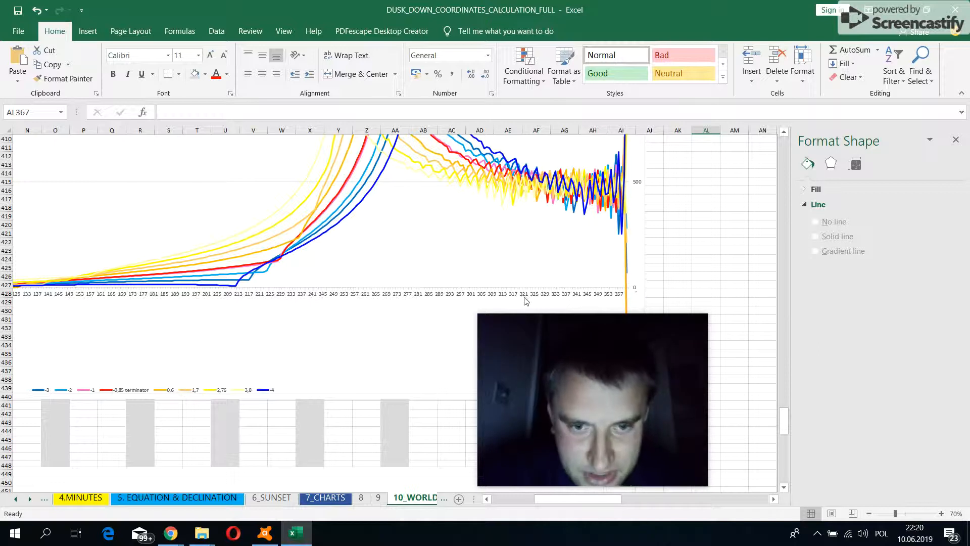
{"action": "left_click_drag", "start_coordinate": [559, 337], "coordinate": [728, 311]}
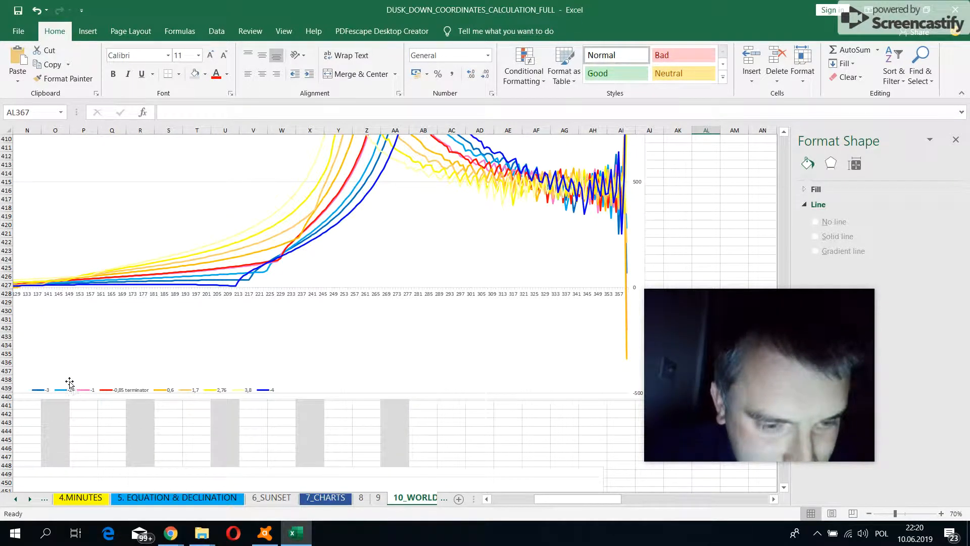
{"action": "scroll", "coordinate": [347, 346], "scroll_direction": "up", "scroll_amount": 3}
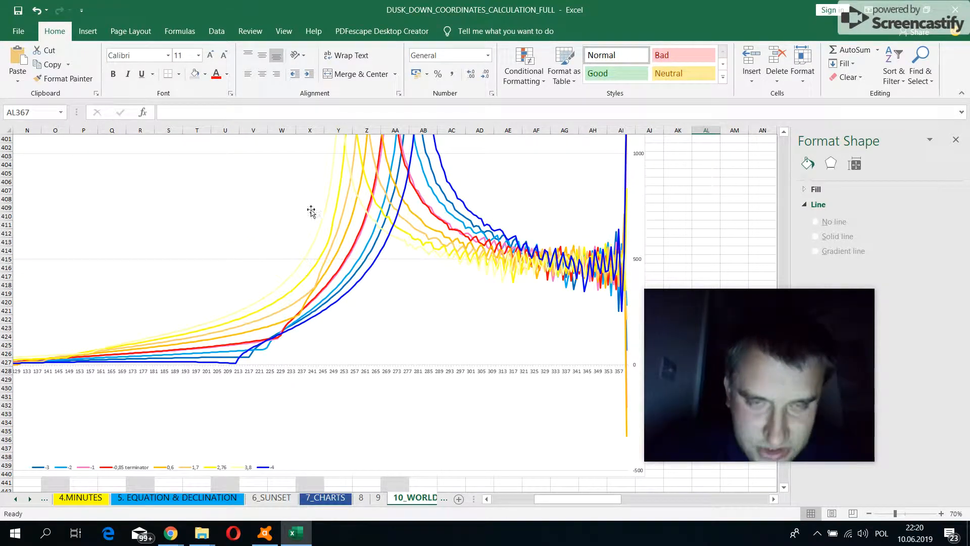
{"action": "left_click", "coordinate": [313, 253]}
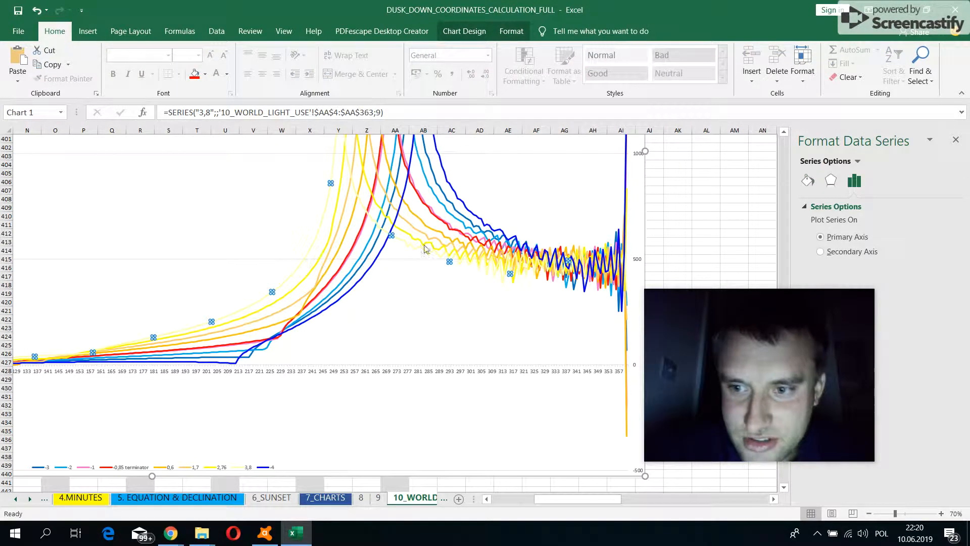
{"action": "right_click", "coordinate": [307, 258]}
{"action": "left_click", "coordinate": [379, 377]}
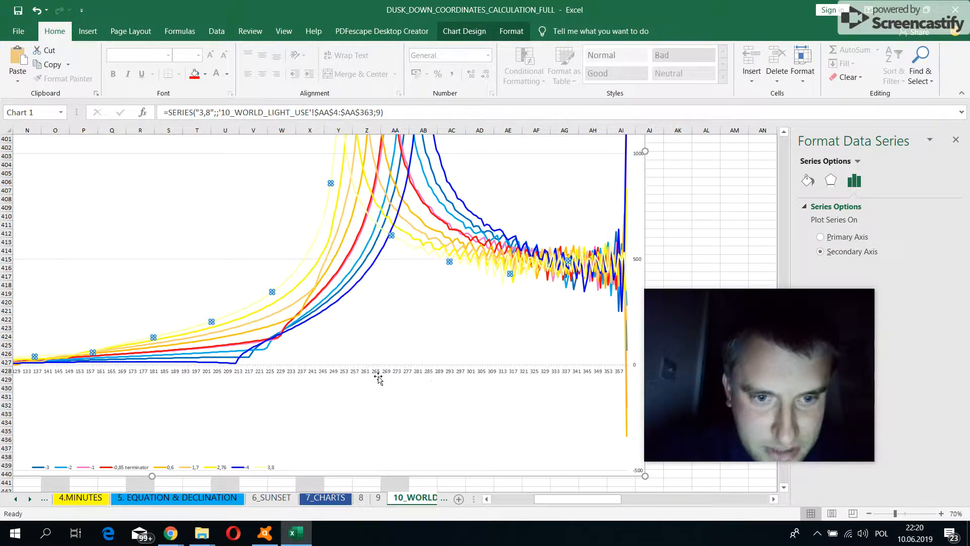
- Check the horizontal category labels assigned to the 3,8 series in the chart's data source
{"action": "right_click", "coordinate": [315, 251]}
{"action": "left_click", "coordinate": [315, 301]}
{"action": "left_click_drag", "start_coordinate": [406, 279], "coordinate": [408, 329]}
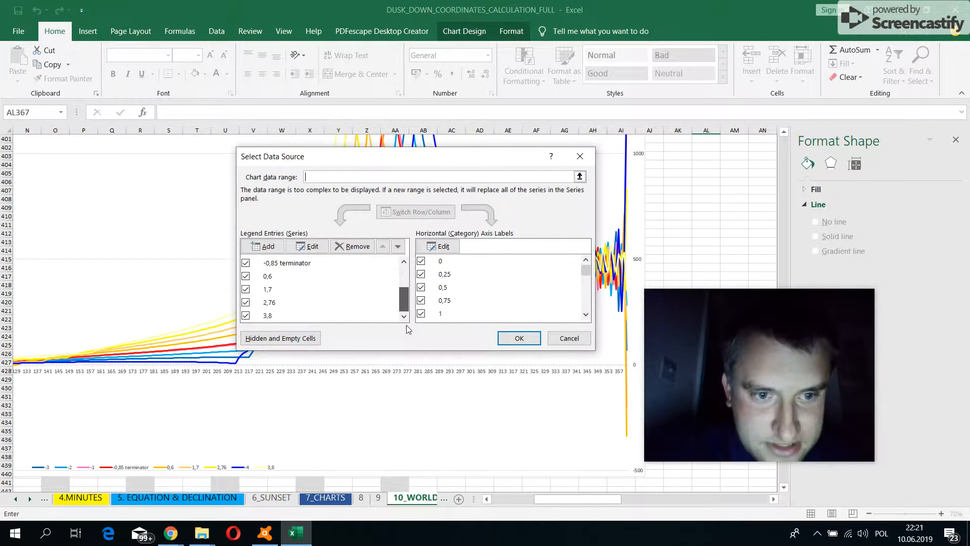
{"action": "left_click", "coordinate": [264, 317]}
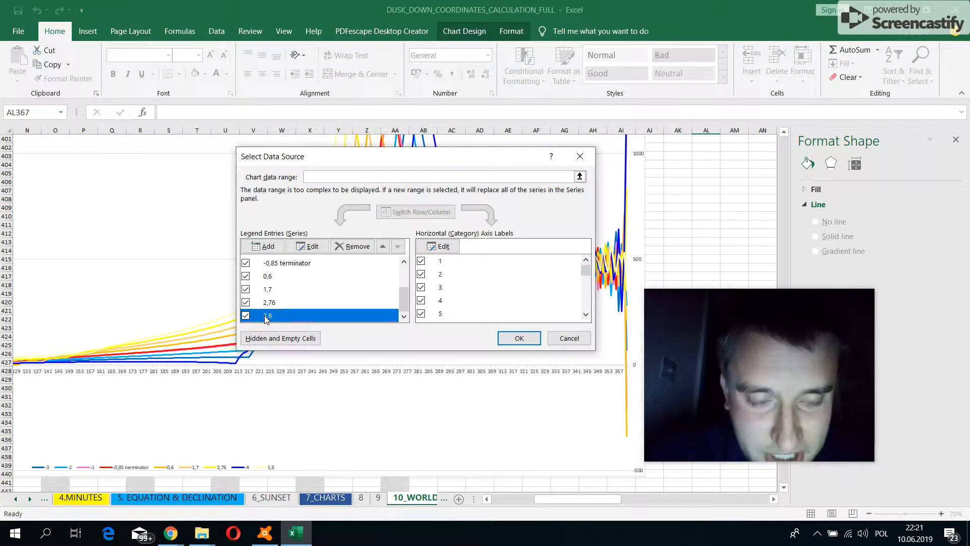
{"action": "left_click", "coordinate": [519, 339]}
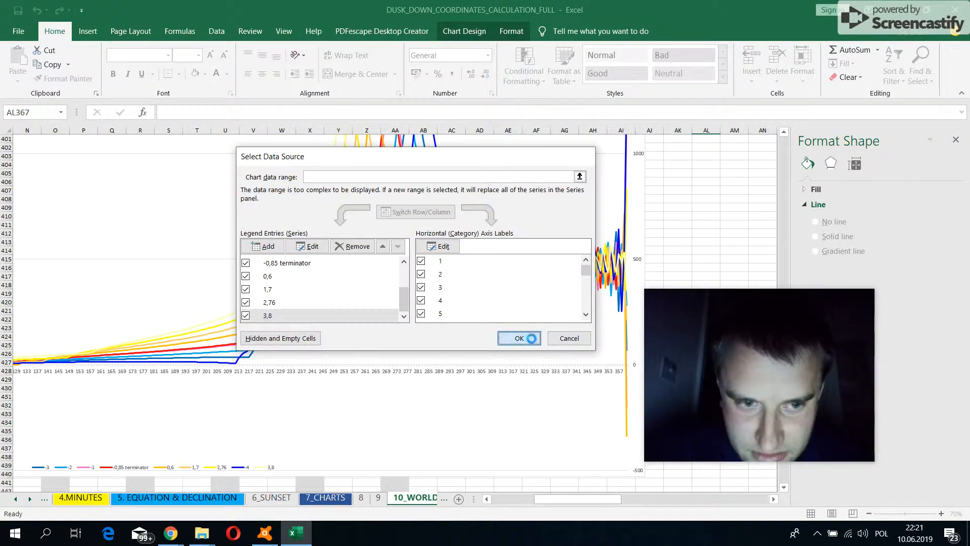
- Plot the chart's dark blue -4 series on the primary axis
{"action": "left_click", "coordinate": [303, 269]}
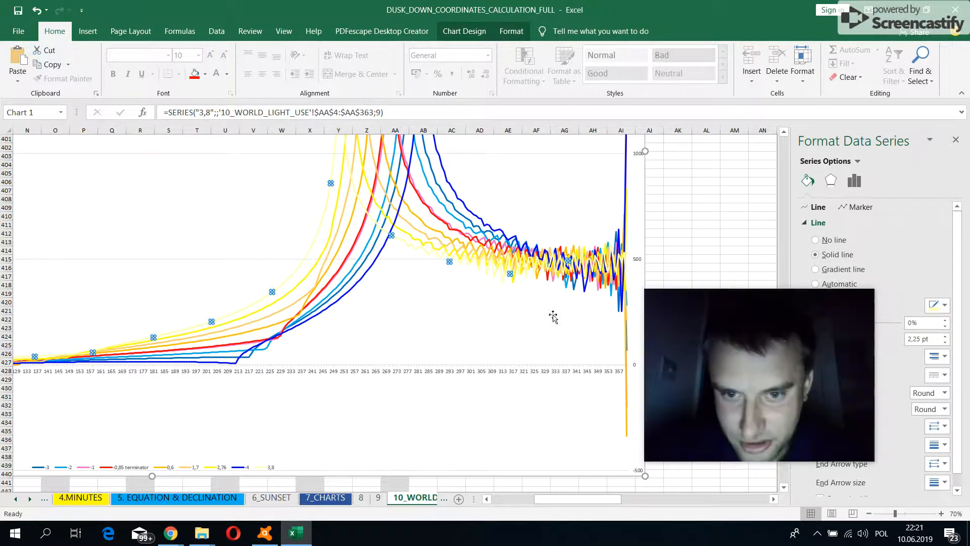
{"action": "left_click", "coordinate": [471, 216]}
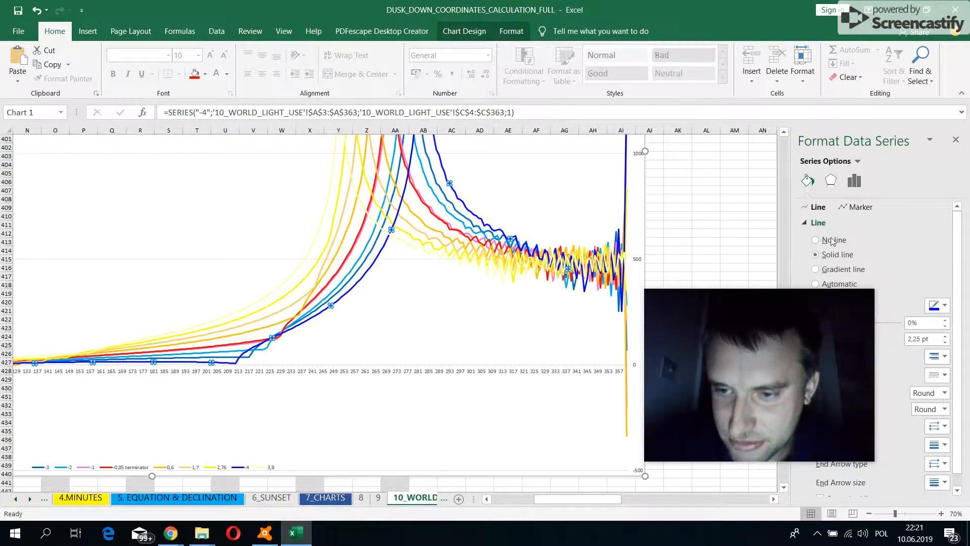
{"action": "left_click_drag", "start_coordinate": [786, 308], "coordinate": [644, 330]}
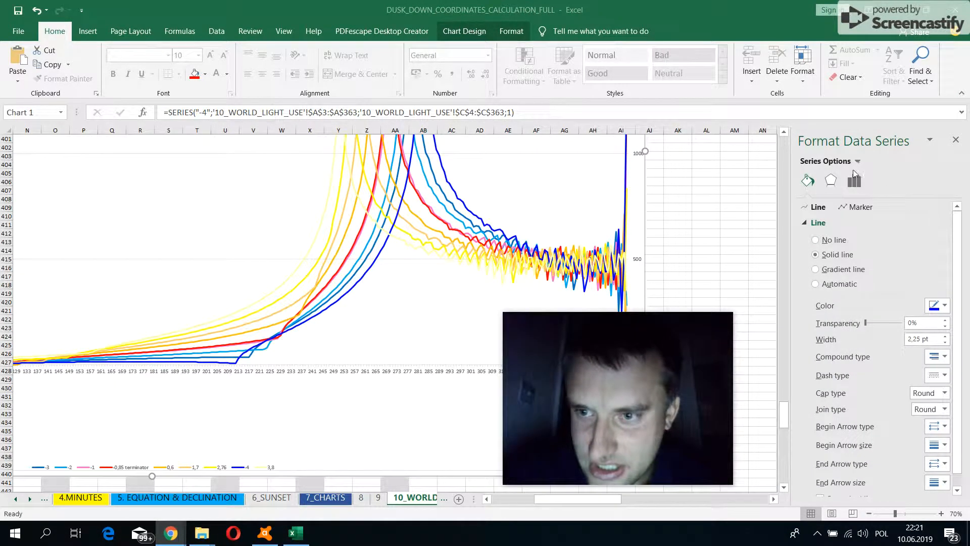
{"action": "right_click", "coordinate": [463, 201]}
{"action": "left_click", "coordinate": [510, 318]}
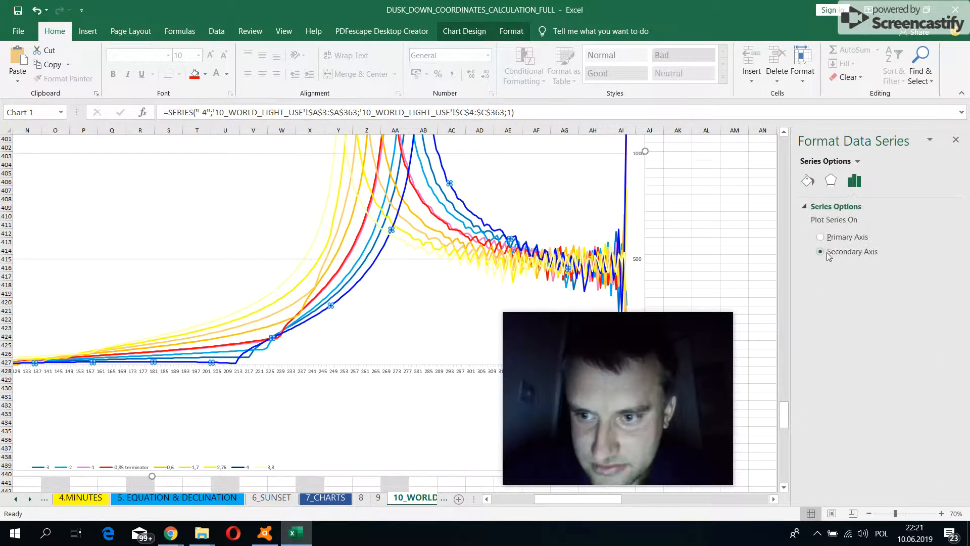
{"action": "left_click", "coordinate": [821, 239]}
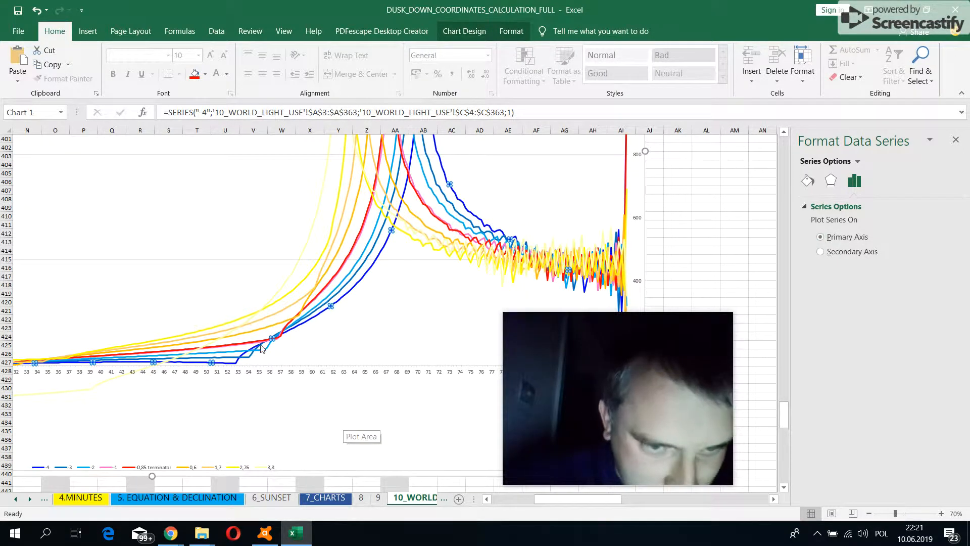
{"action": "left_click_drag", "start_coordinate": [620, 326], "coordinate": [533, 316]}
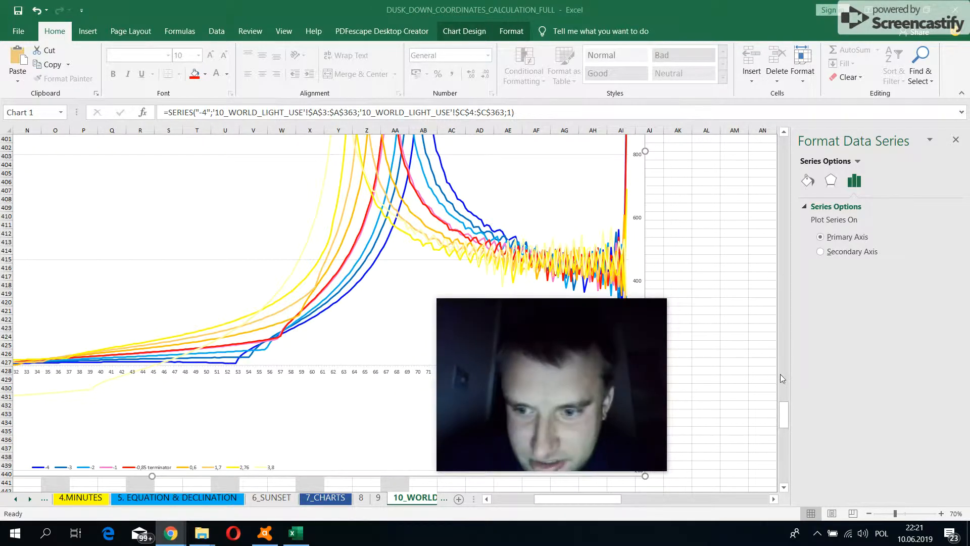
- Examine the peaks of the curves and compare the bounds and units of the primary and secondary vertical axes
{"action": "mouse_move", "coordinate": [785, 407]}
{"action": "left_mouse_down"}
{"action": "mouse_move", "coordinate": [785, 388]}
{"action": "mouse_move", "coordinate": [784, 396]}
{"action": "left_mouse_up"}
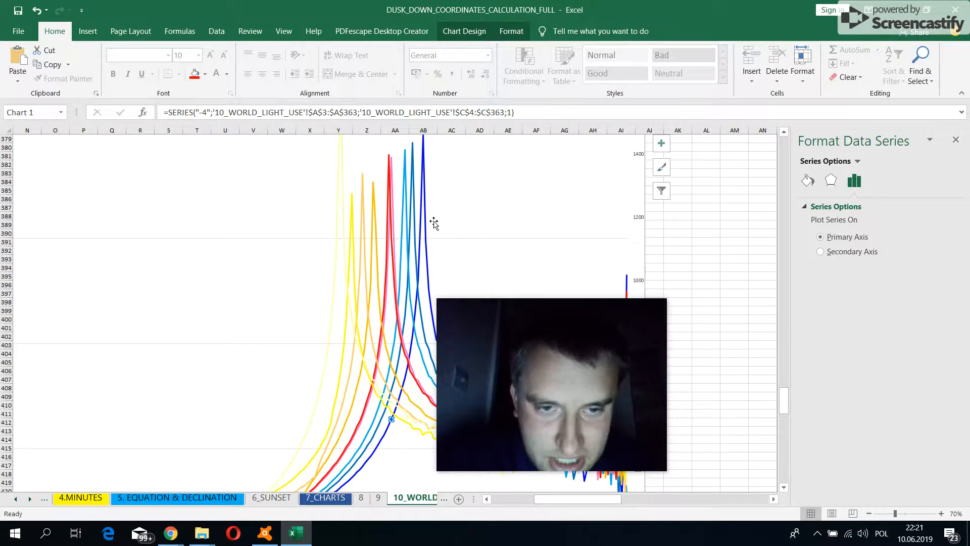
{"action": "scroll", "coordinate": [540, 237], "scroll_direction": "up", "scroll_amount": 1}
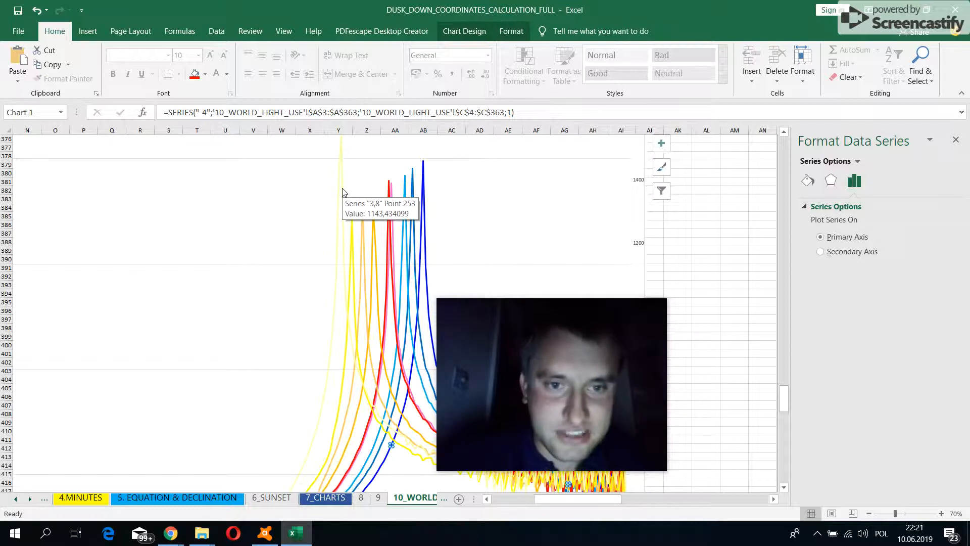
{"action": "scroll", "coordinate": [342, 192], "scroll_direction": "up", "scroll_amount": 2}
{"action": "mouse_move", "coordinate": [342, 238]}
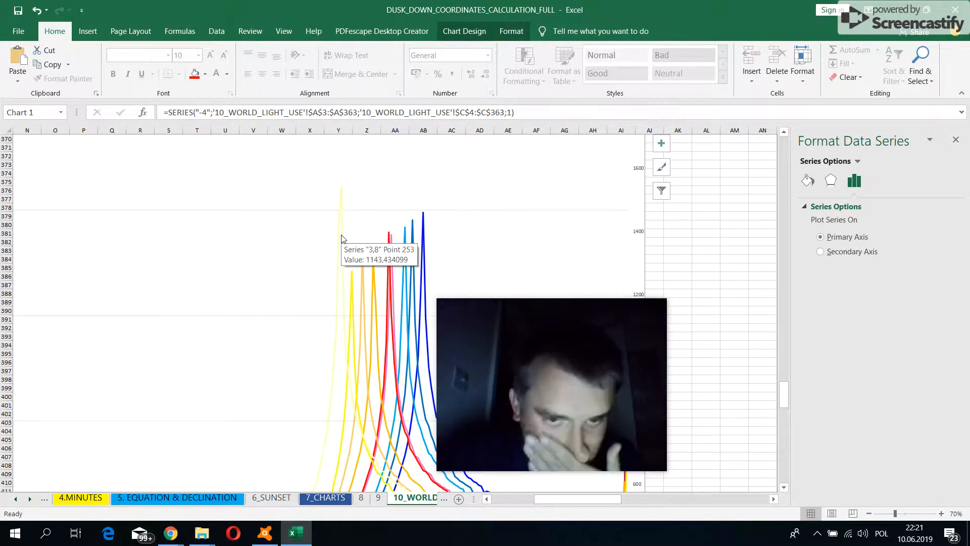
{"action": "left_click", "coordinate": [641, 236]}
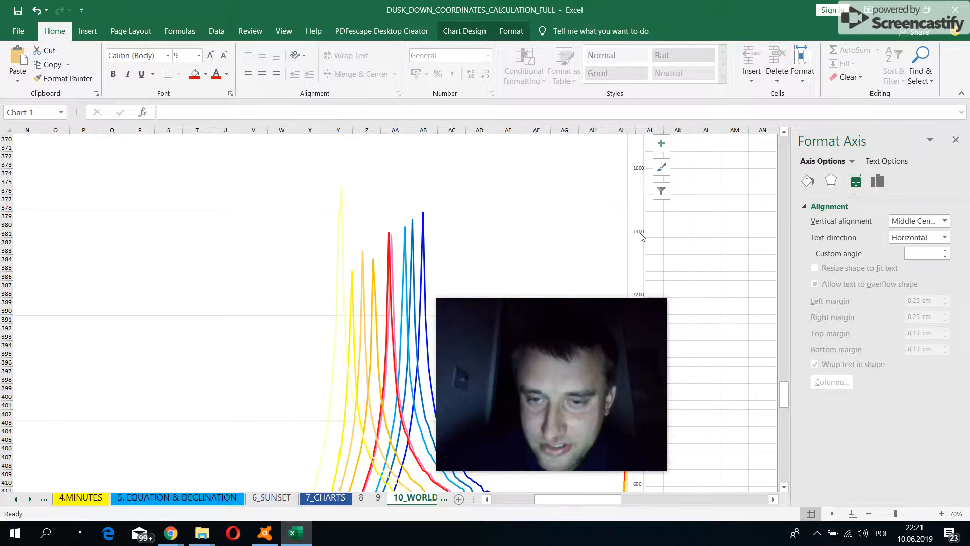
{"action": "left_click_drag", "start_coordinate": [785, 393], "coordinate": [785, 412]}
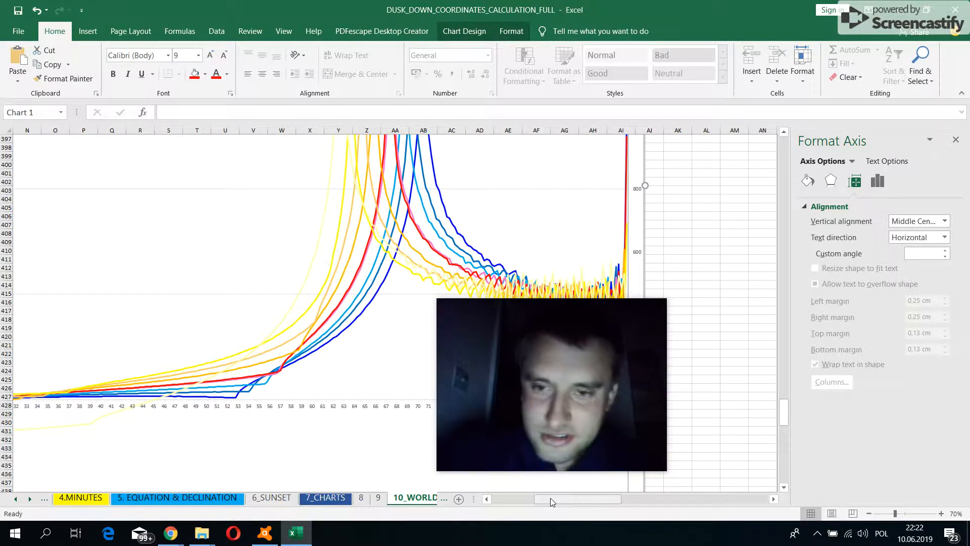
{"action": "left_click_drag", "start_coordinate": [550, 499], "coordinate": [499, 503]}
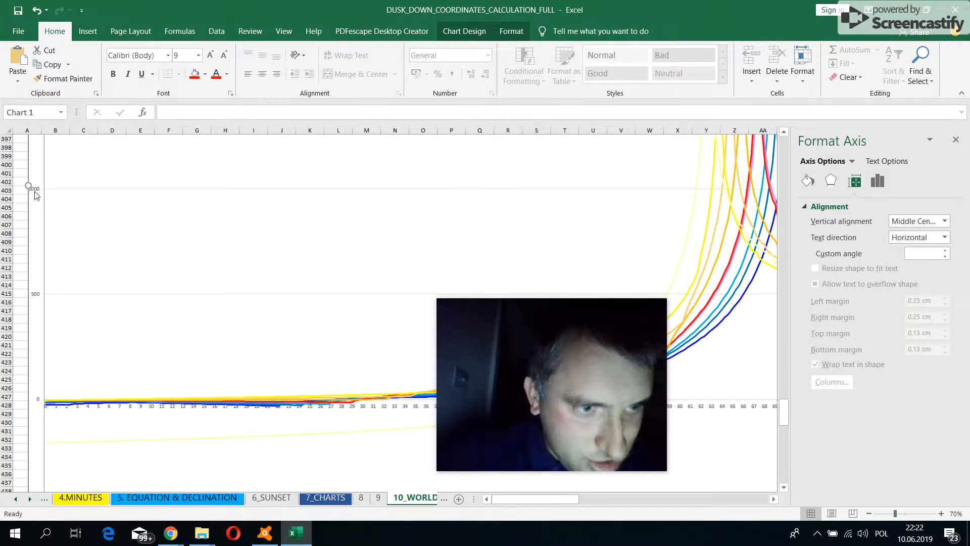
{"action": "left_click", "coordinate": [881, 181]}
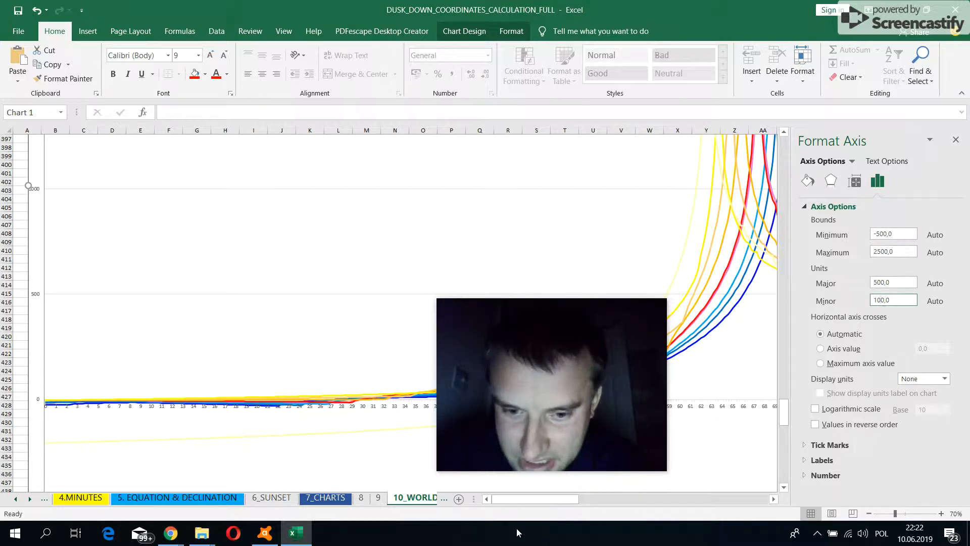
{"action": "left_click_drag", "start_coordinate": [526, 498], "coordinate": [581, 498]}
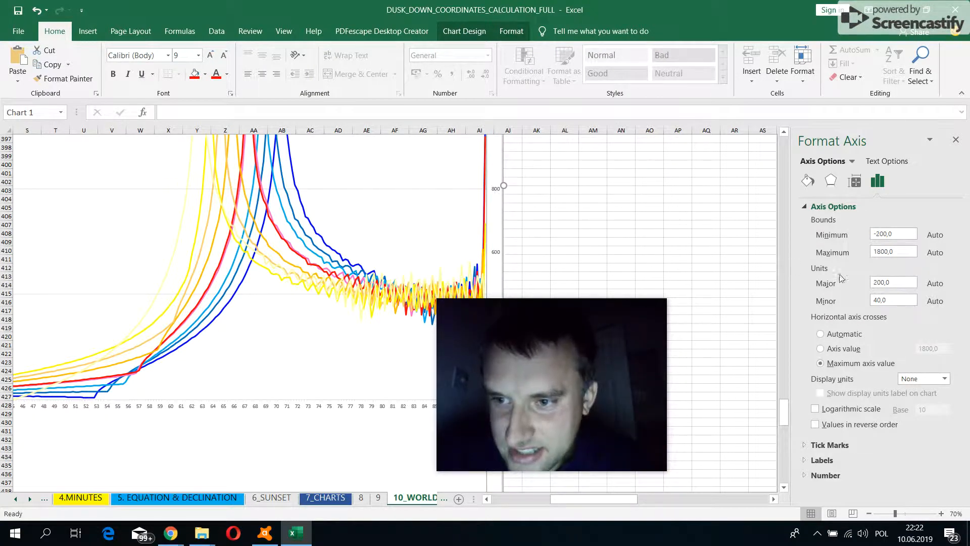
- Set the secondary vertical axis bounds to a minimum of -500 and a maximum of 2500
{"action": "left_click_drag", "start_coordinate": [880, 235], "coordinate": [876, 235]}
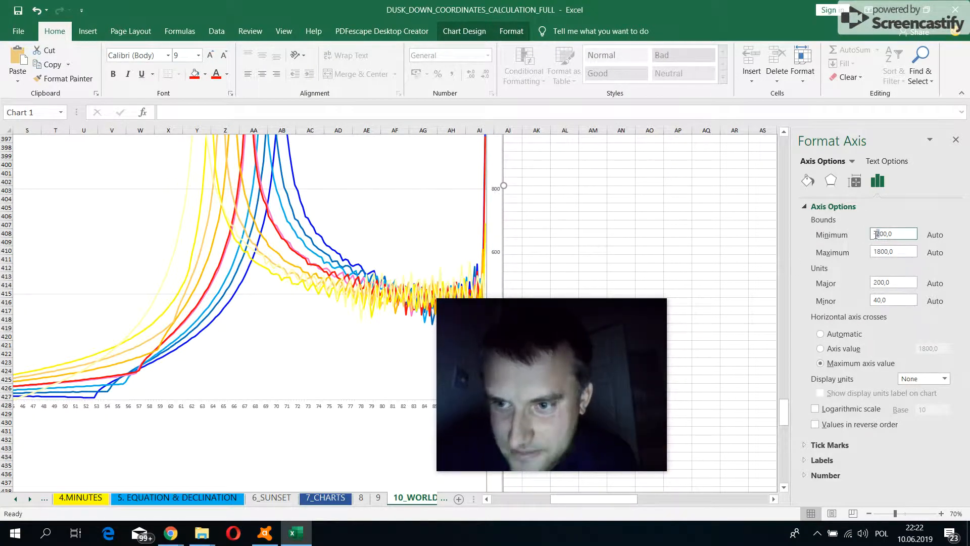
{"action": "type", "text": "5"}
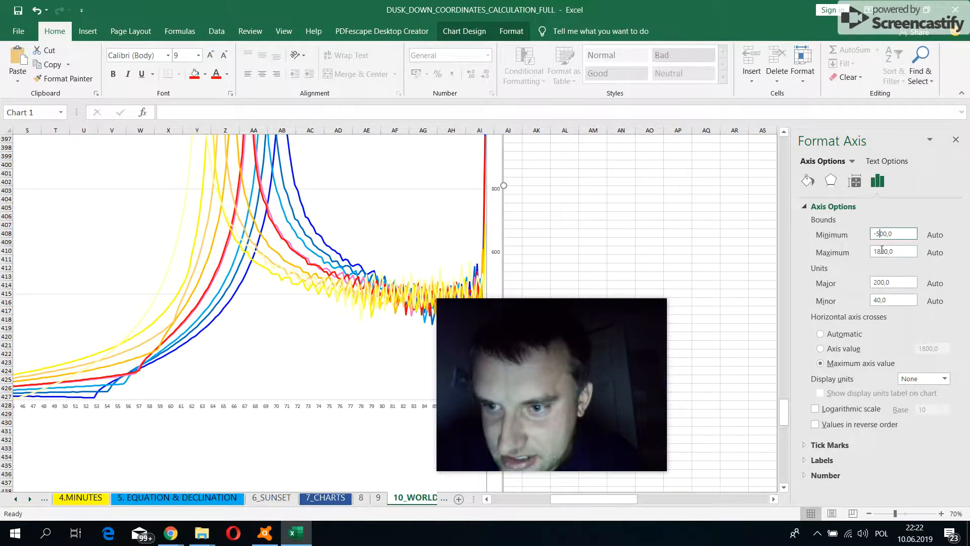
{"action": "left_click_drag", "start_coordinate": [888, 251], "coordinate": [875, 252]}
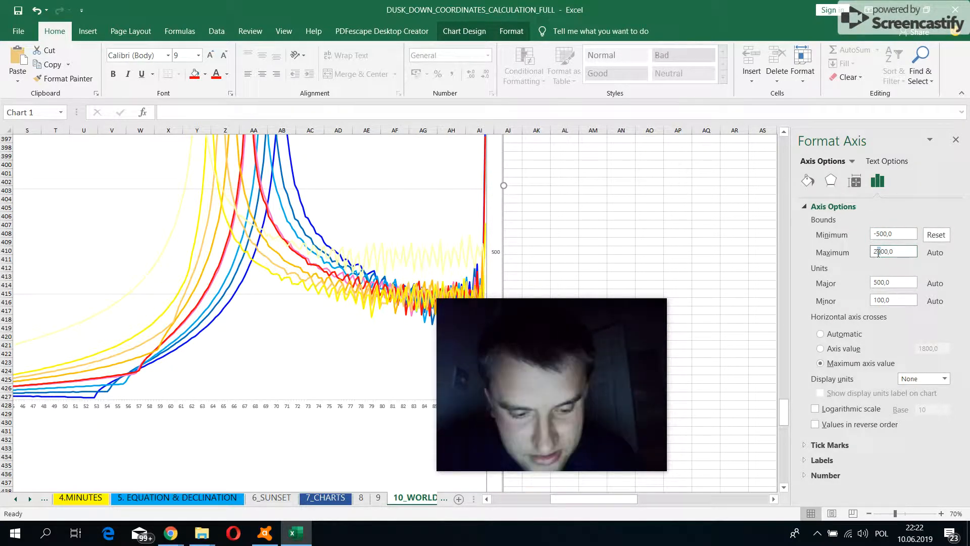
{"action": "type", "text": "25"}
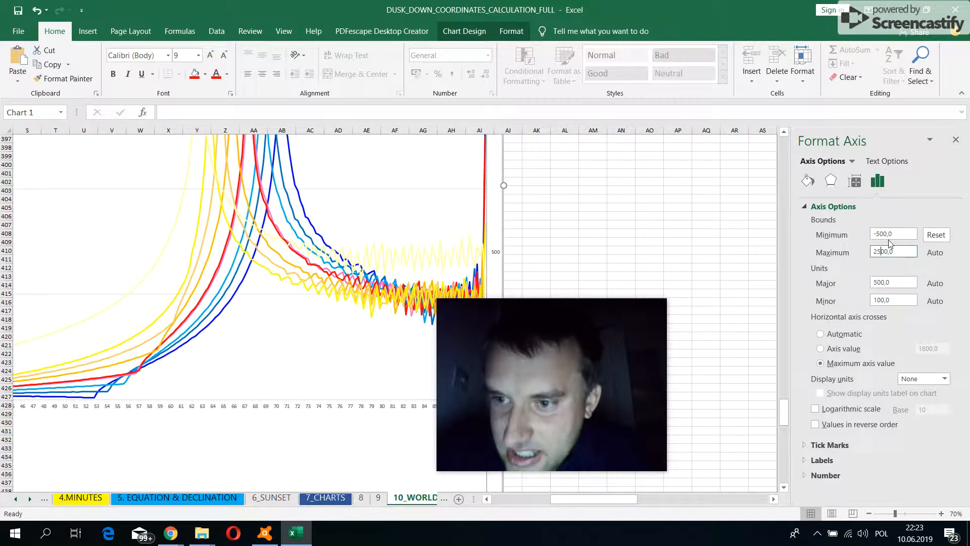
{"action": "left_click", "coordinate": [885, 233]}
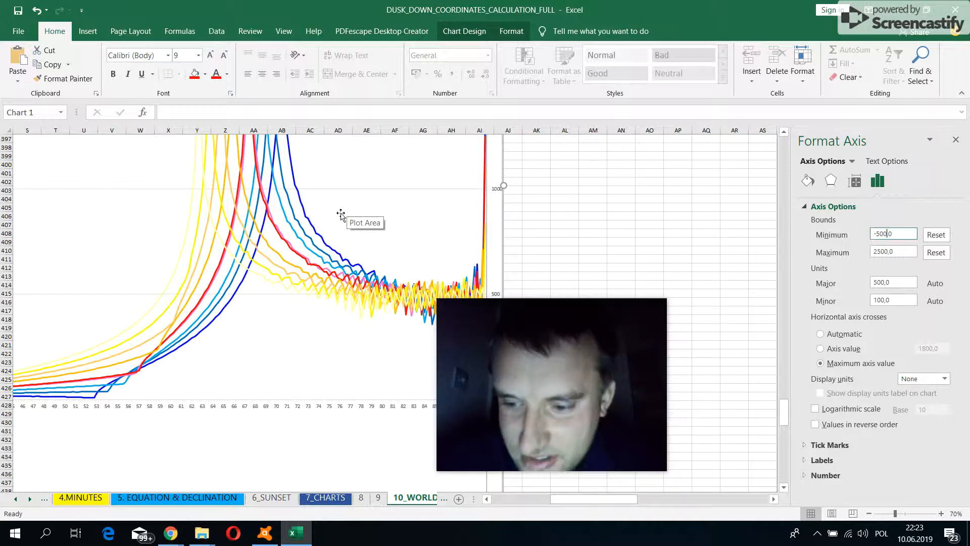
- Examine the curves across the chart and compare the labels of the primary and secondary horizontal axes
{"action": "scroll", "coordinate": [486, 259], "scroll_direction": "up", "scroll_amount": 3}
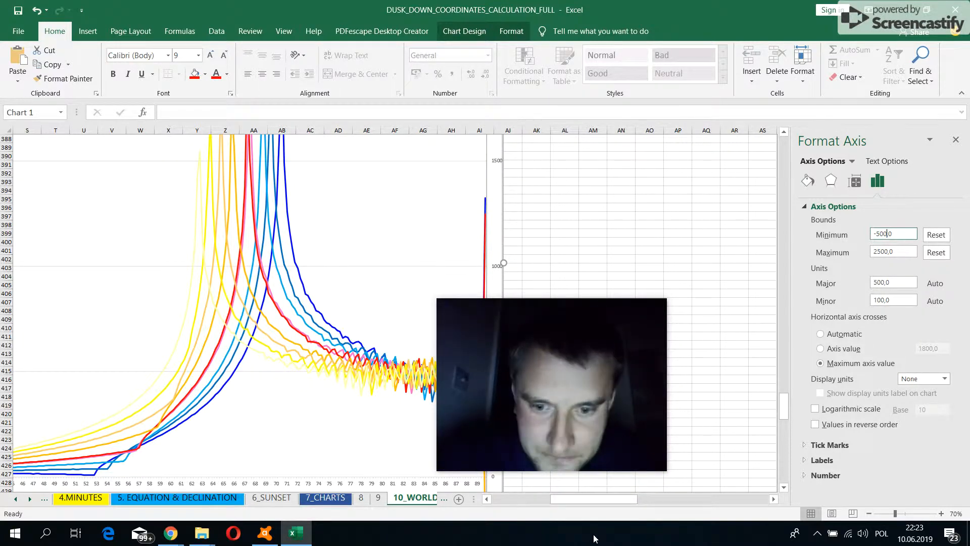
{"action": "left_click_drag", "start_coordinate": [585, 500], "coordinate": [552, 501]}
{"action": "scroll", "coordinate": [423, 253], "scroll_direction": "up", "scroll_amount": 6}
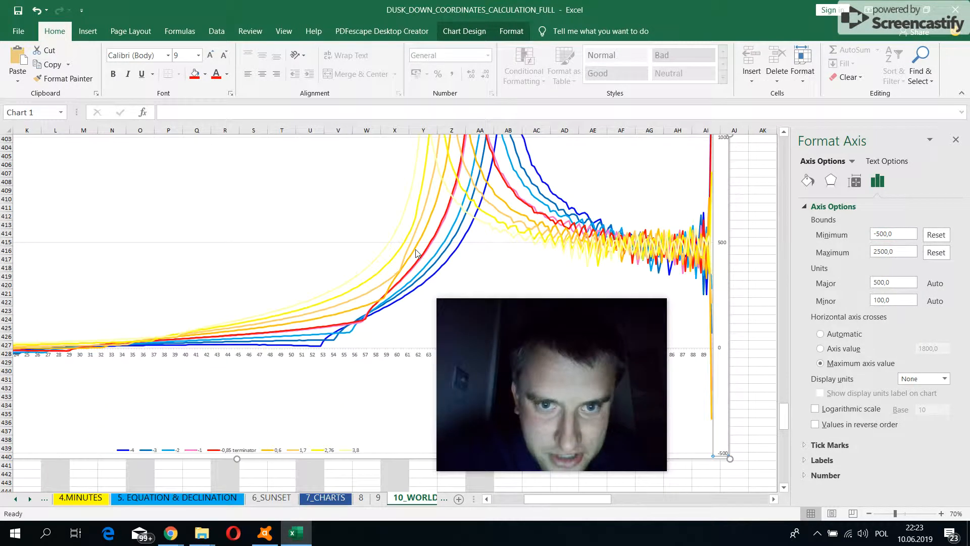
{"action": "scroll", "coordinate": [336, 357], "scroll_direction": "up", "scroll_amount": 6}
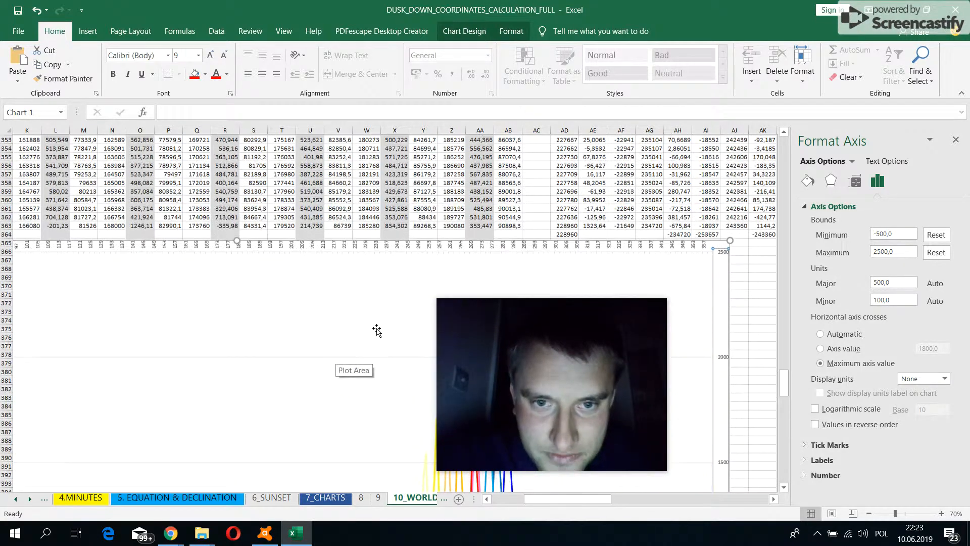
{"action": "scroll", "coordinate": [487, 298], "scroll_direction": "down", "scroll_amount": 14}
{"action": "scroll", "coordinate": [368, 348], "scroll_direction": "down", "scroll_amount": 6}
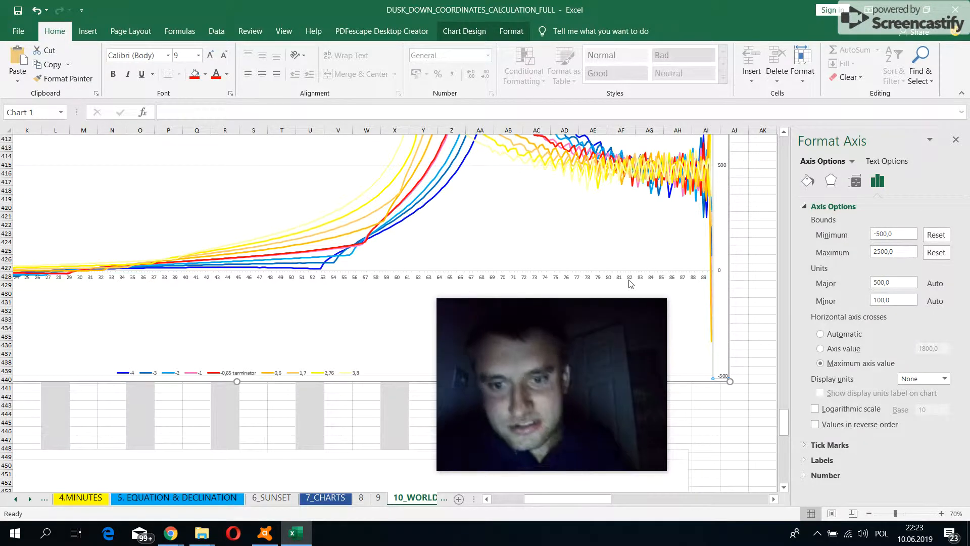
{"action": "scroll", "coordinate": [404, 276], "scroll_direction": "up", "scroll_amount": 16}
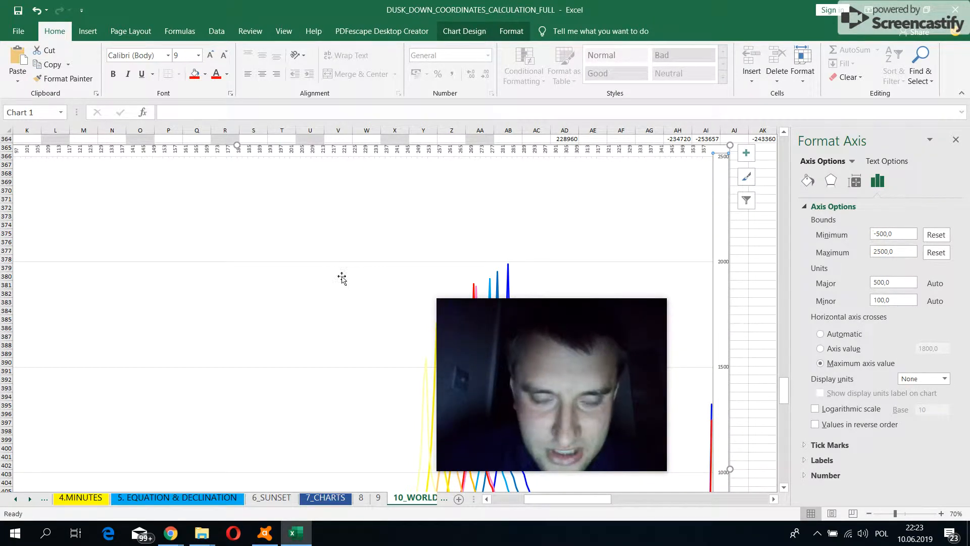
{"action": "scroll", "coordinate": [353, 256], "scroll_direction": "down", "scroll_amount": 10}
{"action": "scroll", "coordinate": [372, 326], "scroll_direction": "up", "scroll_amount": 11}
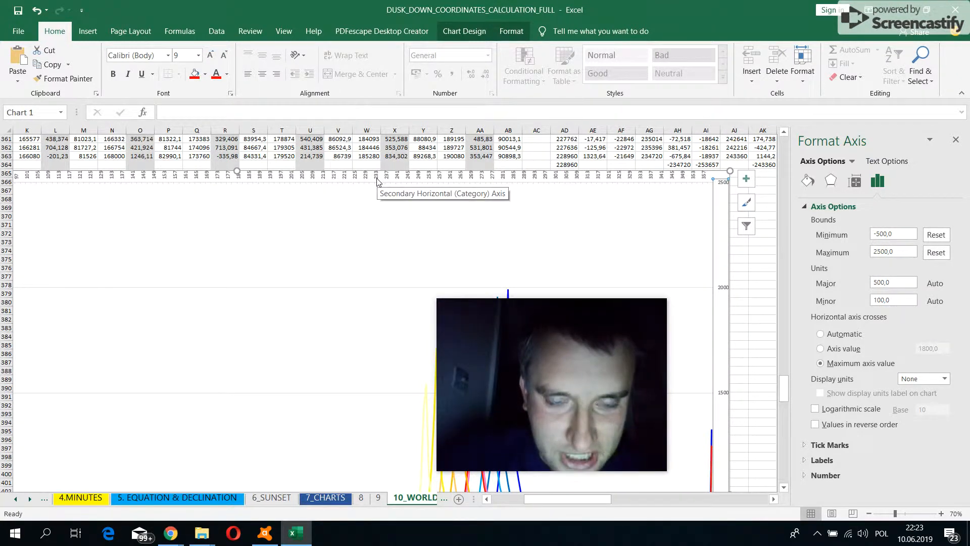
{"action": "scroll", "coordinate": [377, 181], "scroll_direction": "down", "scroll_amount": 11}
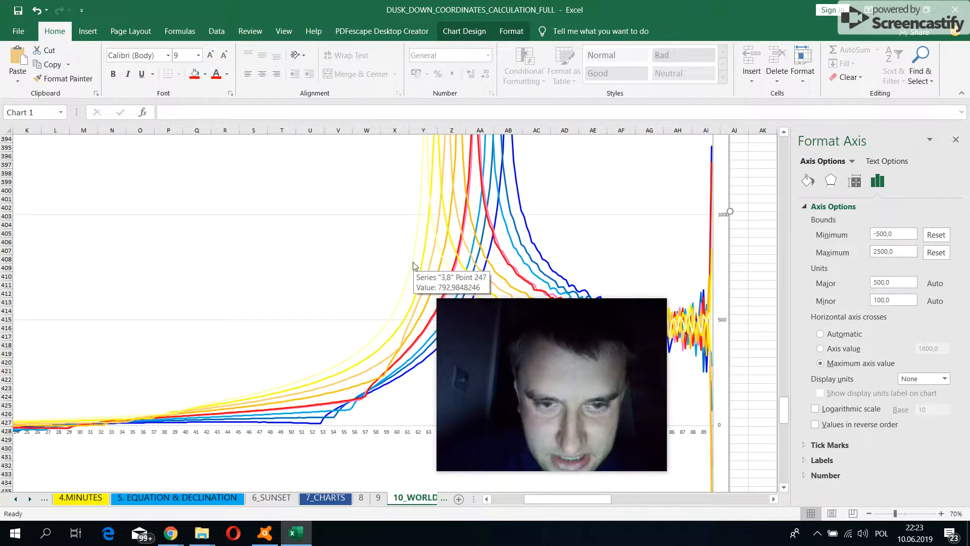
- Review the horizontal category labels assigned to each series, from -4 to 3,8, in the chart's data source
{"action": "left_click", "coordinate": [414, 266]}
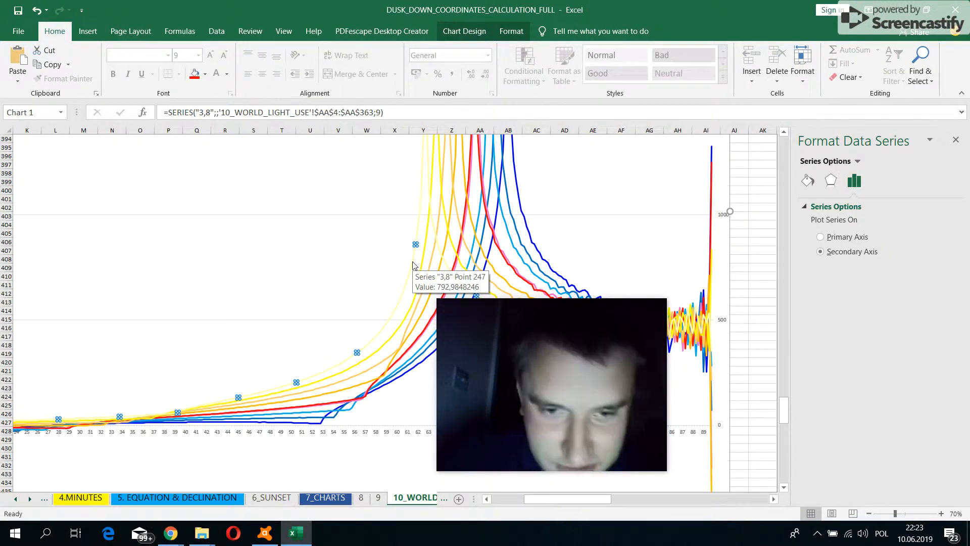
{"action": "right_click", "coordinate": [413, 266]}
{"action": "left_click", "coordinate": [445, 317]}
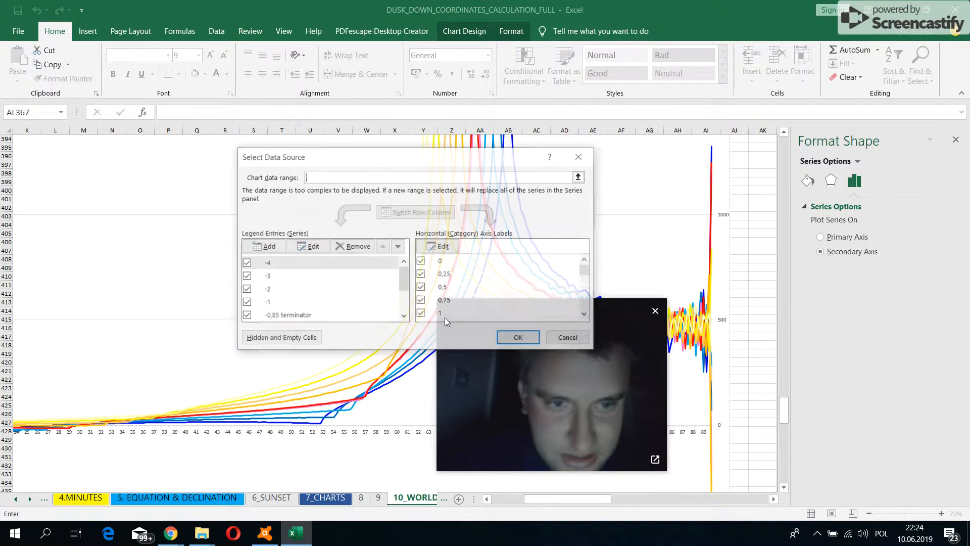
{"action": "left_click", "coordinate": [263, 277]}
{"action": "left_click", "coordinate": [269, 292]}
{"action": "left_click", "coordinate": [274, 306]}
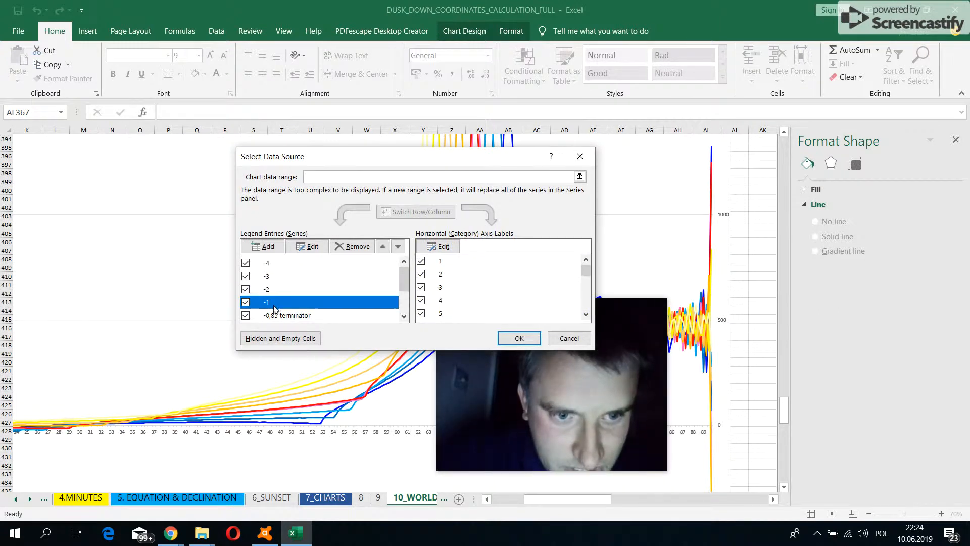
{"action": "left_click", "coordinate": [281, 316]}
{"action": "left_click_drag", "start_coordinate": [401, 288], "coordinate": [406, 318]}
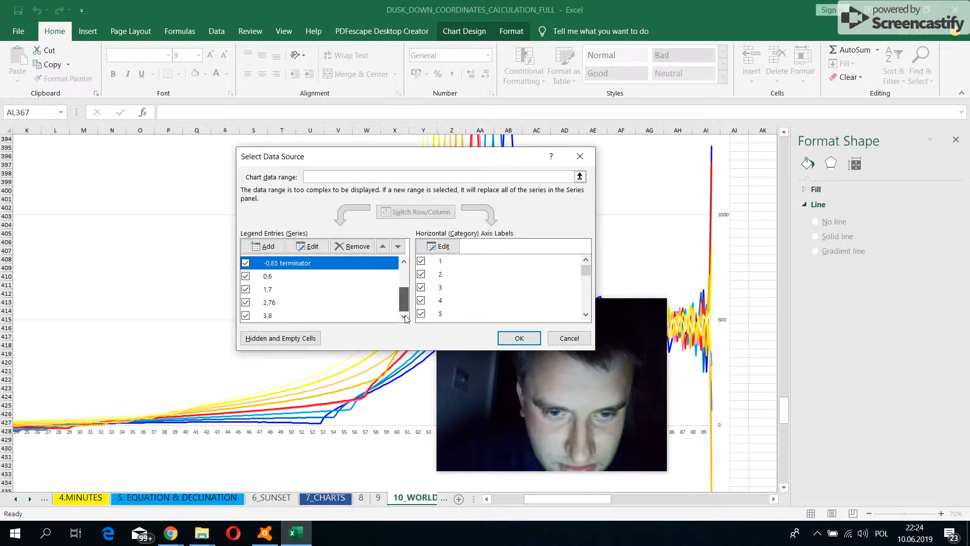
{"action": "left_click", "coordinate": [267, 316]}
{"action": "left_click", "coordinate": [268, 302]}
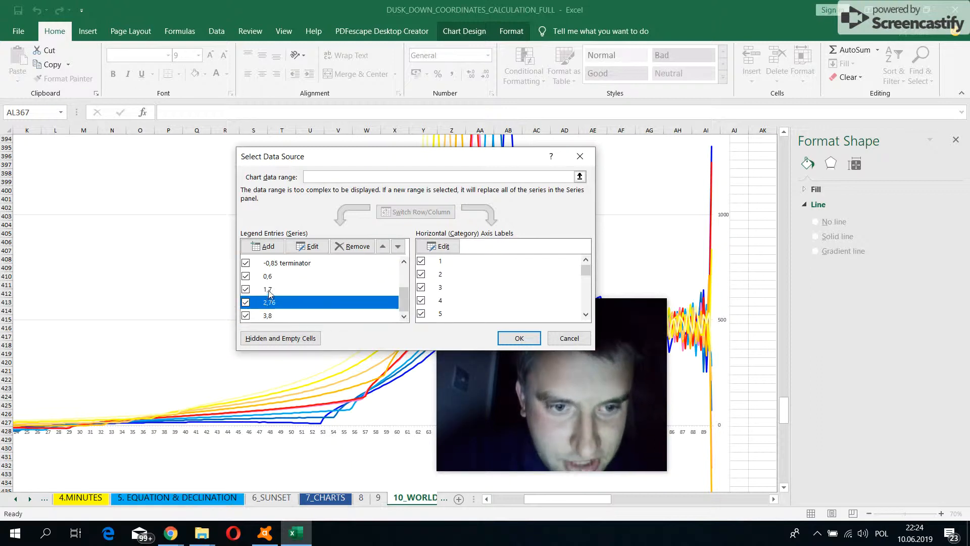
{"action": "left_click", "coordinate": [269, 290]}
{"action": "left_click", "coordinate": [268, 276]}
{"action": "left_click", "coordinate": [267, 263]}
{"action": "scroll", "coordinate": [407, 275], "scroll_direction": "up", "scroll_amount": 2}
{"action": "left_click", "coordinate": [276, 264]}
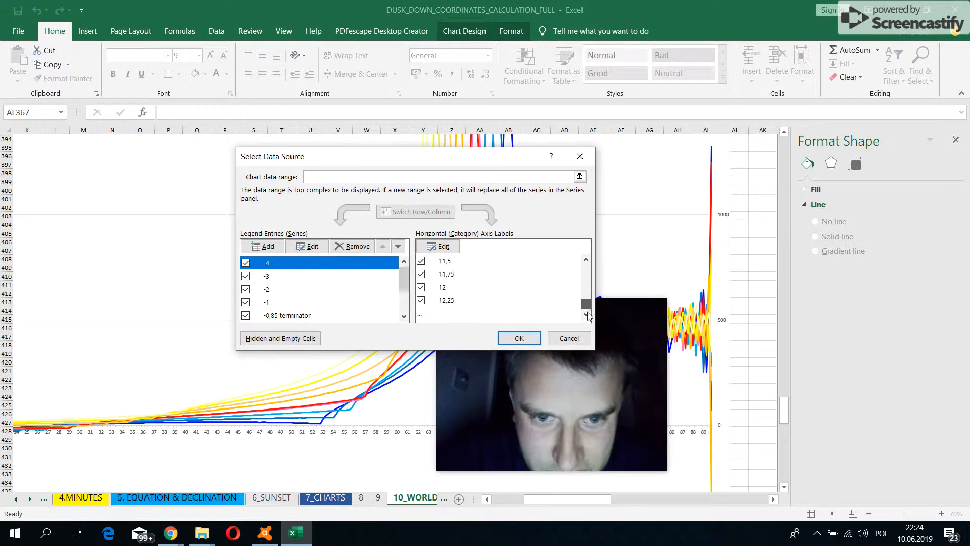
- Assign the latitude cells A3:A363 of the 10_WORLD_LIGHT_USE sheet as the -3 series' horizontal category labels and apply the data source change
{"action": "left_click", "coordinate": [269, 280]}
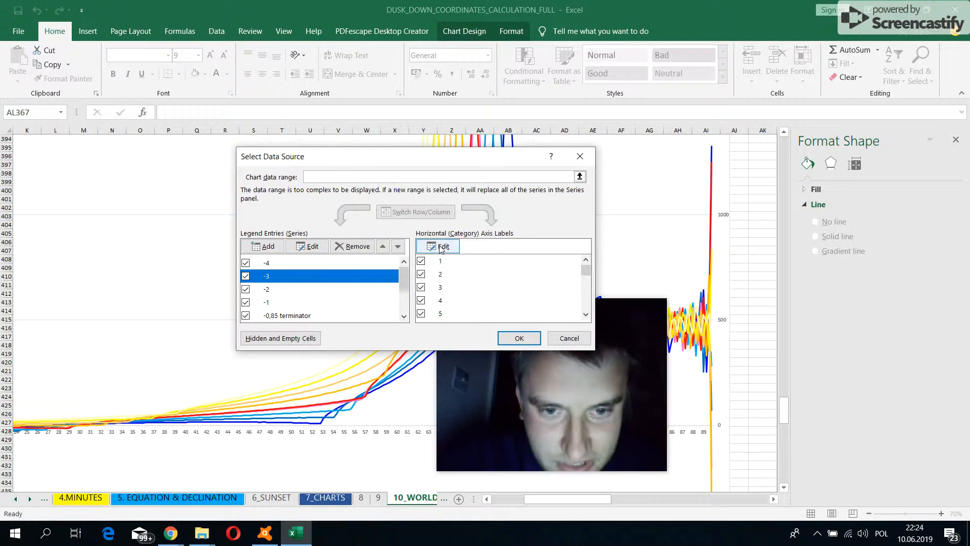
{"action": "left_click_drag", "start_coordinate": [435, 157], "coordinate": [375, 157]}
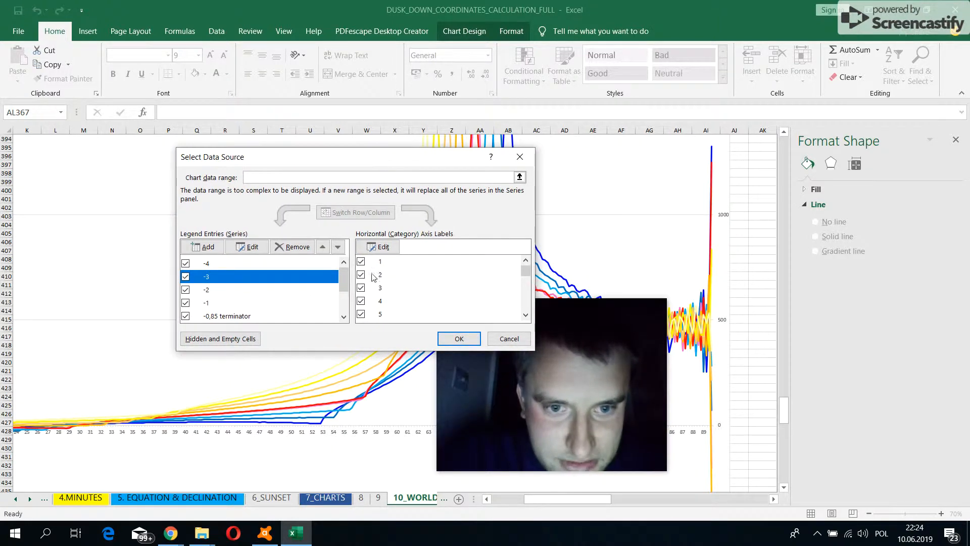
{"action": "left_click", "coordinate": [374, 247]}
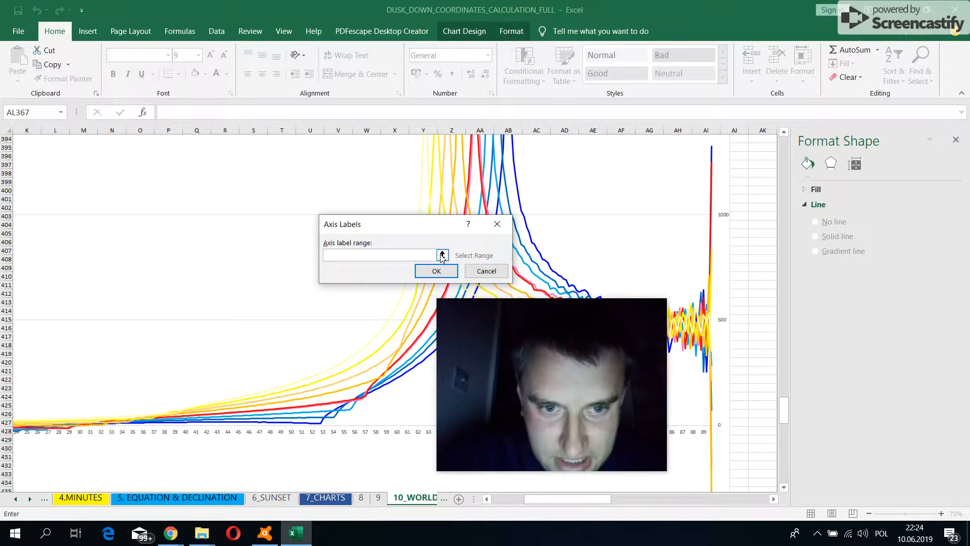
{"action": "left_click", "coordinate": [442, 255]}
{"action": "left_click_drag", "start_coordinate": [775, 411], "coordinate": [808, 114]}
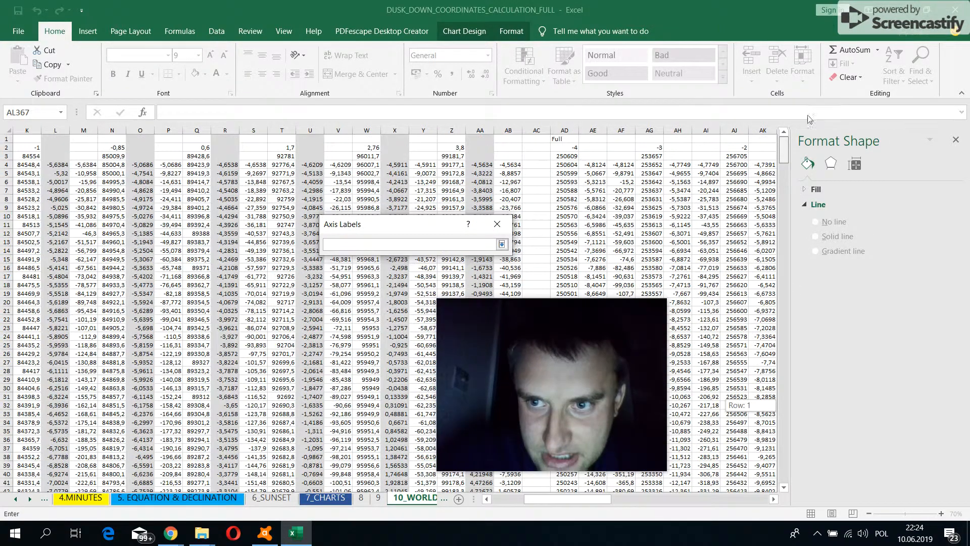
{"action": "left_click_drag", "start_coordinate": [538, 498], "coordinate": [505, 499]}
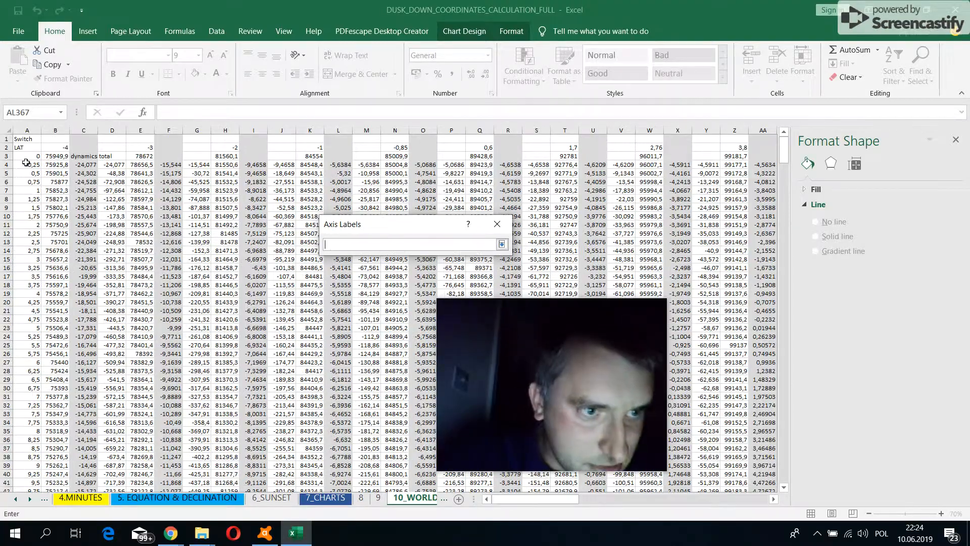
{"action": "left_click_drag", "start_coordinate": [27, 174], "coordinate": [29, 471]}
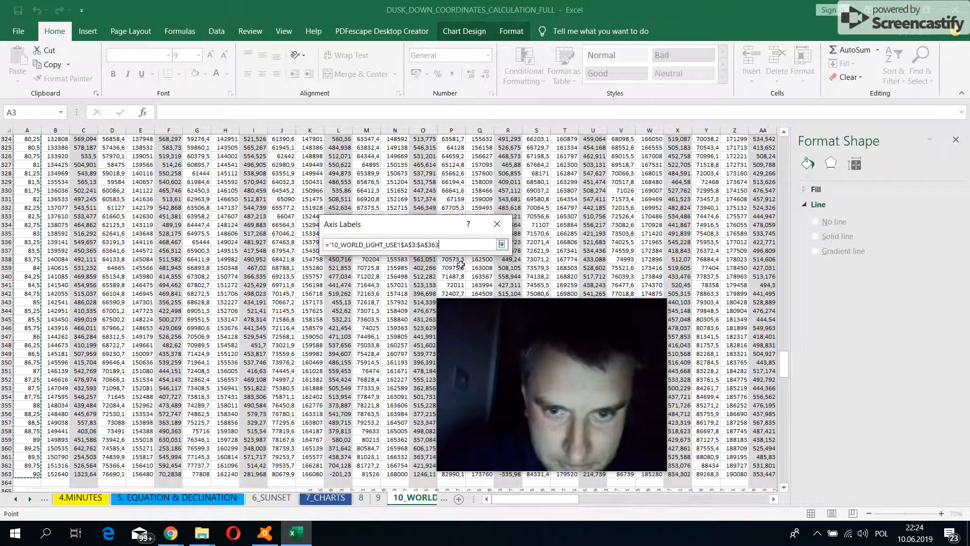
{"action": "left_click", "coordinate": [501, 245]}
{"action": "left_click", "coordinate": [437, 271]}
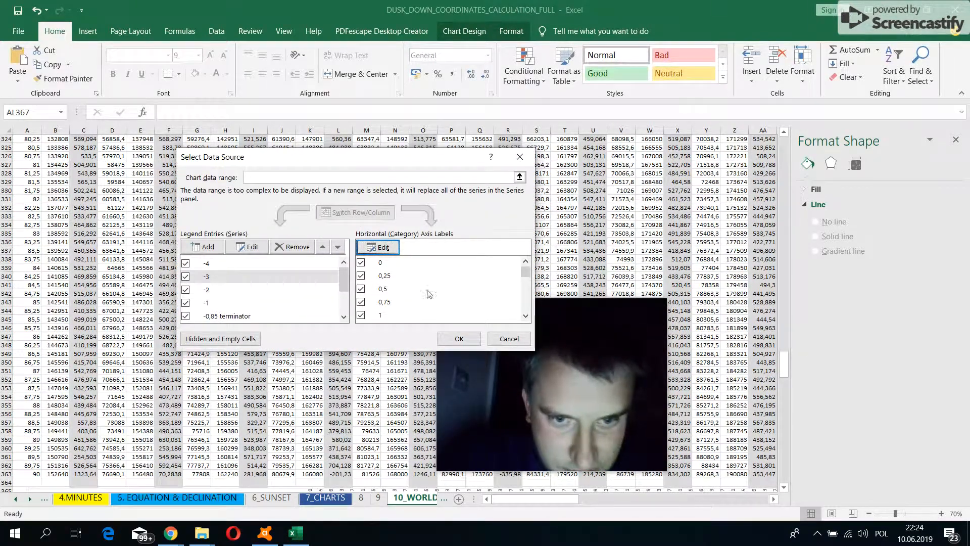
{"action": "left_click_drag", "start_coordinate": [528, 274], "coordinate": [526, 304]}
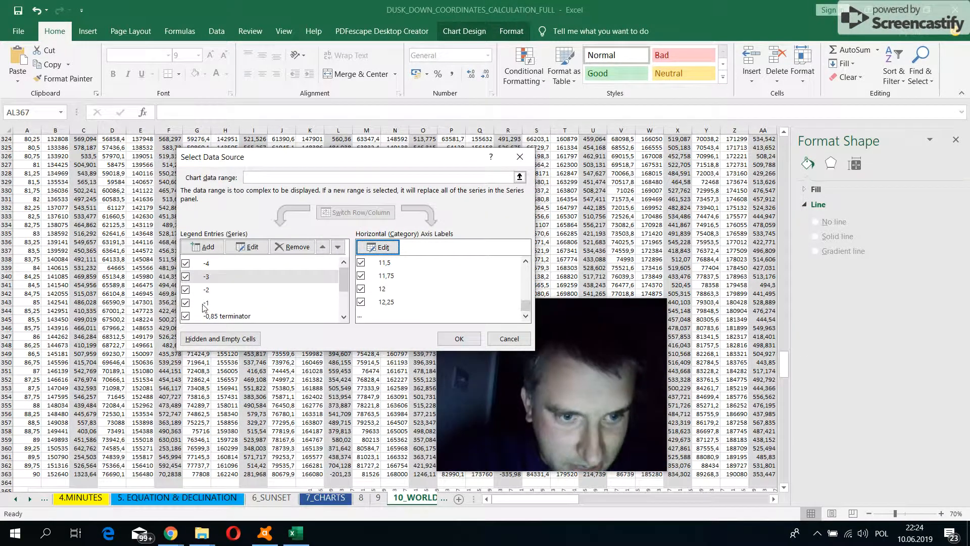
{"action": "left_click", "coordinate": [227, 303]}
{"action": "left_click", "coordinate": [459, 339]}
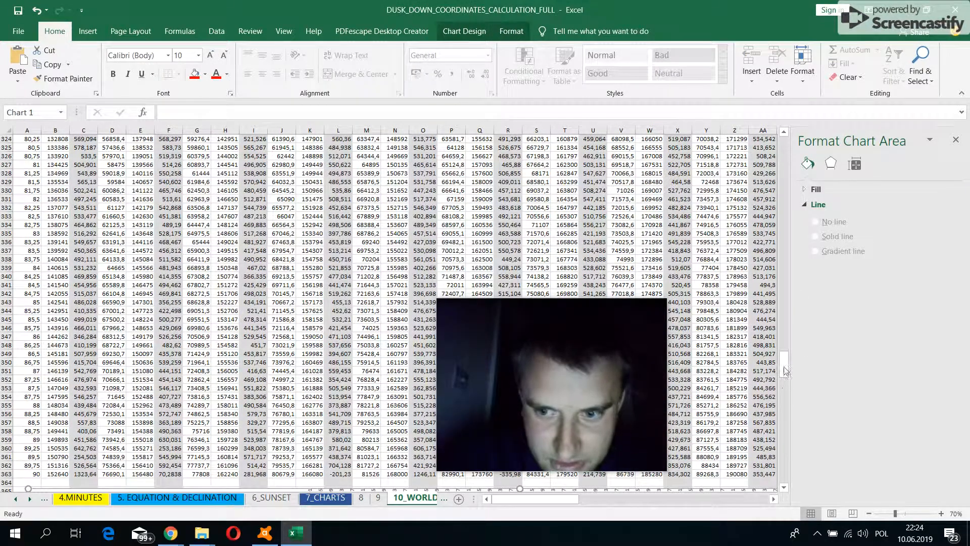
- Recheck the secondary horizontal axis and the category labels of the series from -4 to 2,76 in the chart's data source
{"action": "scroll", "coordinate": [385, 488], "scroll_direction": "up", "scroll_amount": 2}
{"action": "scroll", "coordinate": [387, 488], "scroll_direction": "down", "scroll_amount": 18}
{"action": "left_click_drag", "start_coordinate": [505, 500], "coordinate": [518, 504]}
{"action": "left_click_drag", "start_coordinate": [783, 395], "coordinate": [784, 392]}
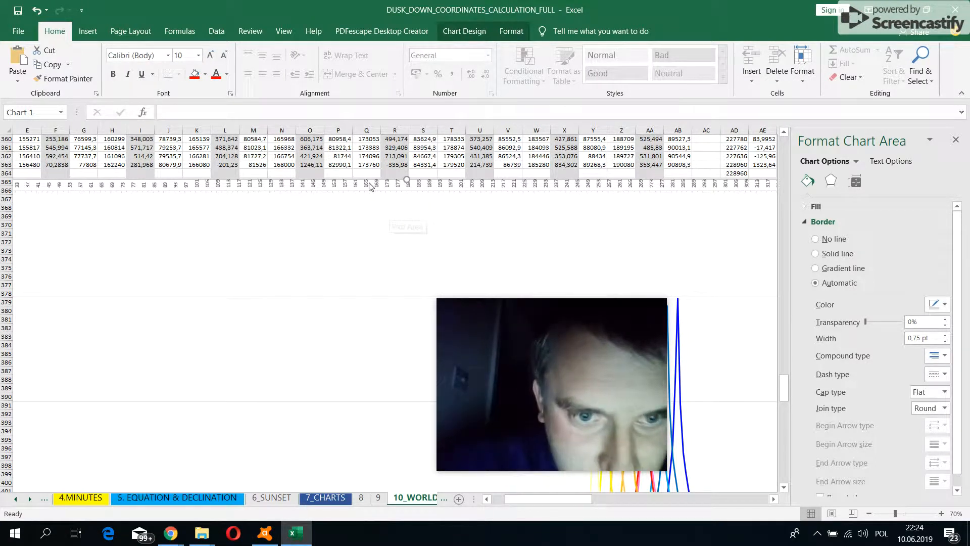
{"action": "left_click", "coordinate": [683, 433]}
{"action": "right_click", "coordinate": [684, 434]}
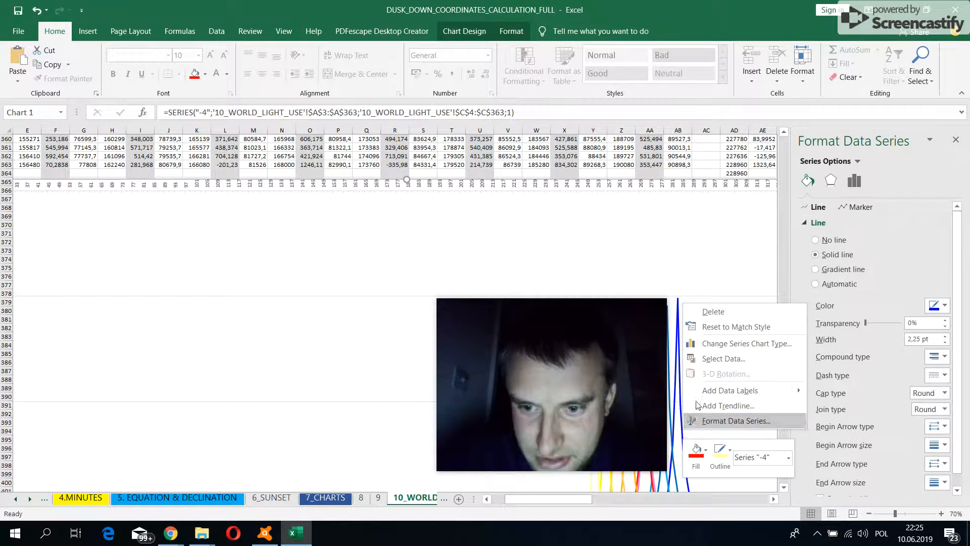
{"action": "left_click", "coordinate": [718, 363]}
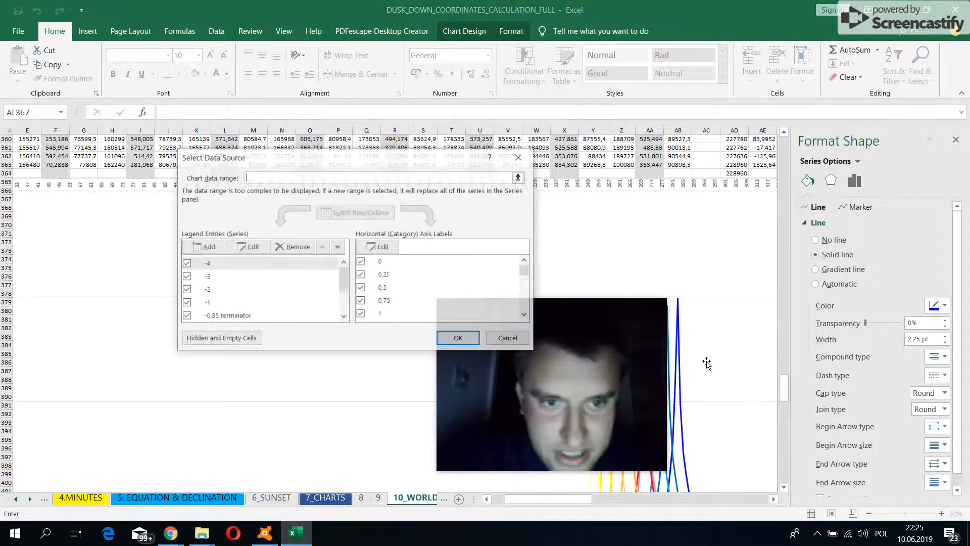
{"action": "left_click", "coordinate": [204, 281]}
{"action": "left_click", "coordinate": [204, 291]}
{"action": "left_click", "coordinate": [204, 303]}
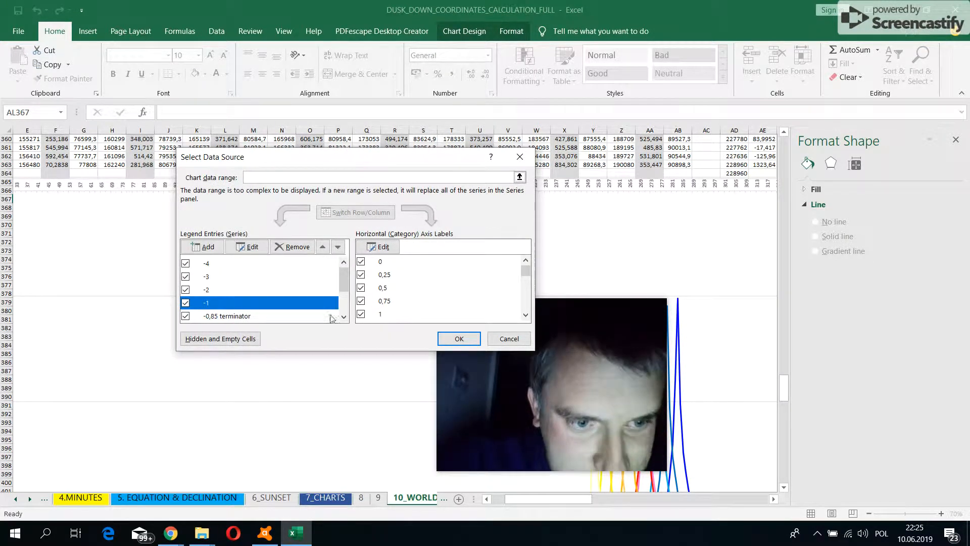
{"action": "left_click_drag", "start_coordinate": [344, 284], "coordinate": [341, 319]}
{"action": "left_click", "coordinate": [212, 268]}
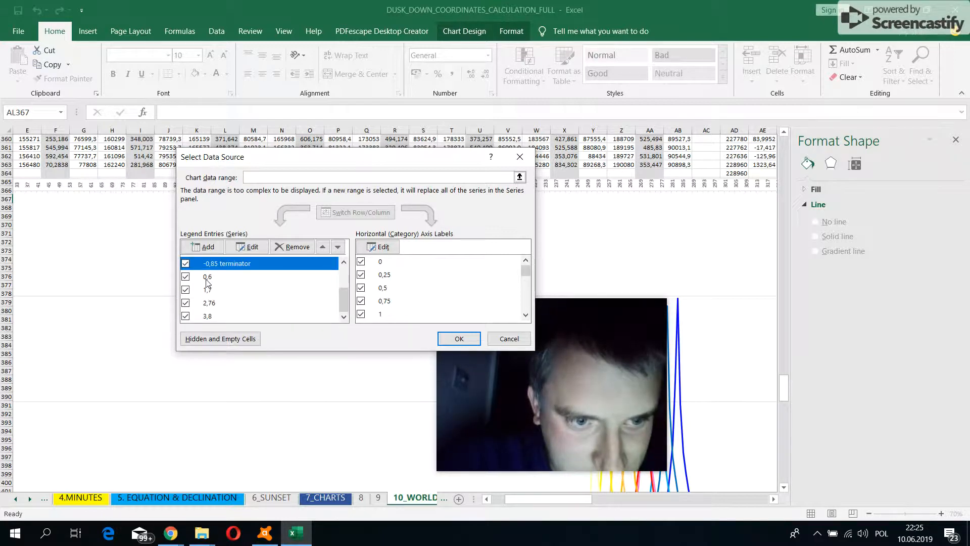
{"action": "left_click", "coordinate": [208, 278]}
{"action": "left_click", "coordinate": [208, 291]}
{"action": "left_click", "coordinate": [208, 303]}
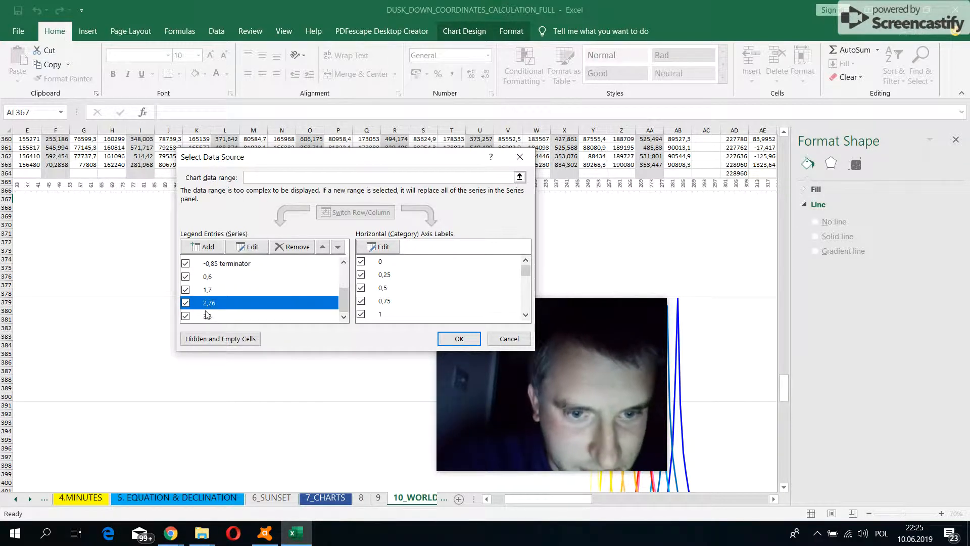
- Assign the latitude cells A3:A363 of the 10_WORLD_LIGHT_USE sheet as the 3,8 series' horizontal category labels and apply the data source change
{"action": "left_click", "coordinate": [208, 316]}
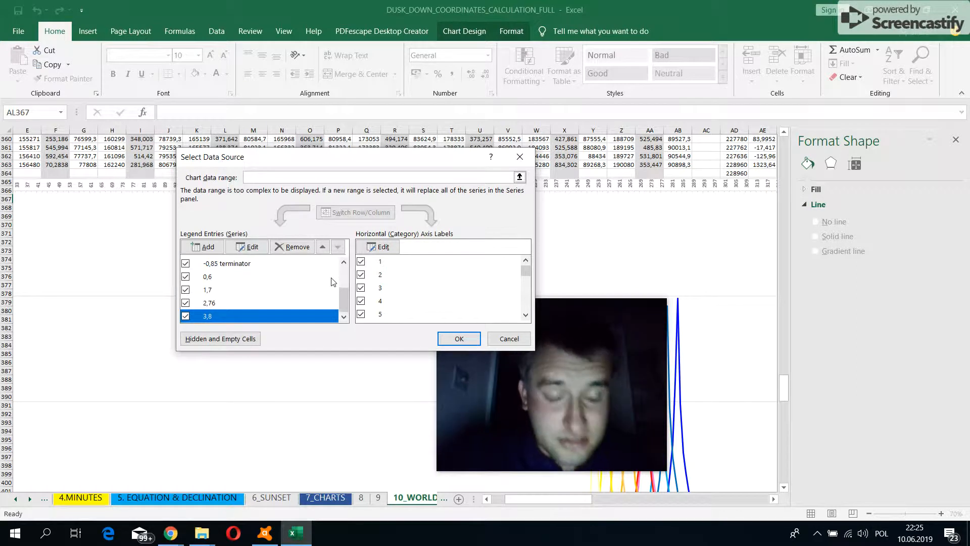
{"action": "left_click", "coordinate": [379, 248]}
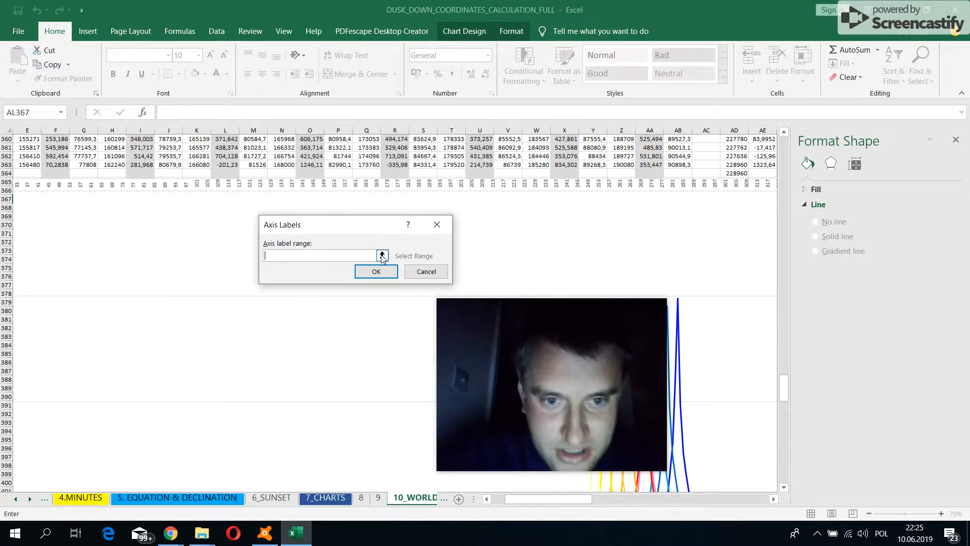
{"action": "left_click_drag", "start_coordinate": [785, 389], "coordinate": [784, 144]}
{"action": "left_click_drag", "start_coordinate": [516, 500], "coordinate": [503, 500]}
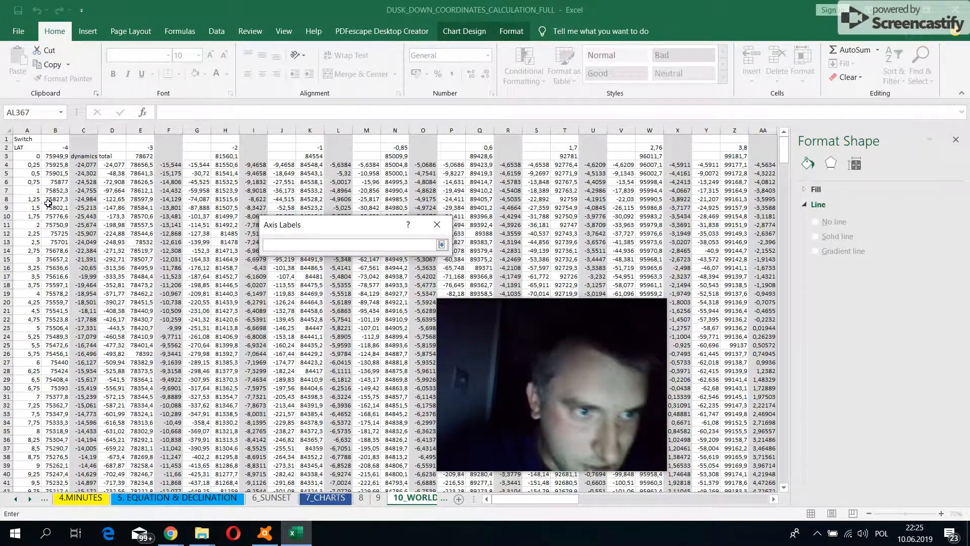
{"action": "left_click_drag", "start_coordinate": [30, 158], "coordinate": [34, 473]}
{"action": "left_click", "coordinate": [442, 244]}
{"action": "left_click", "coordinate": [382, 274]}
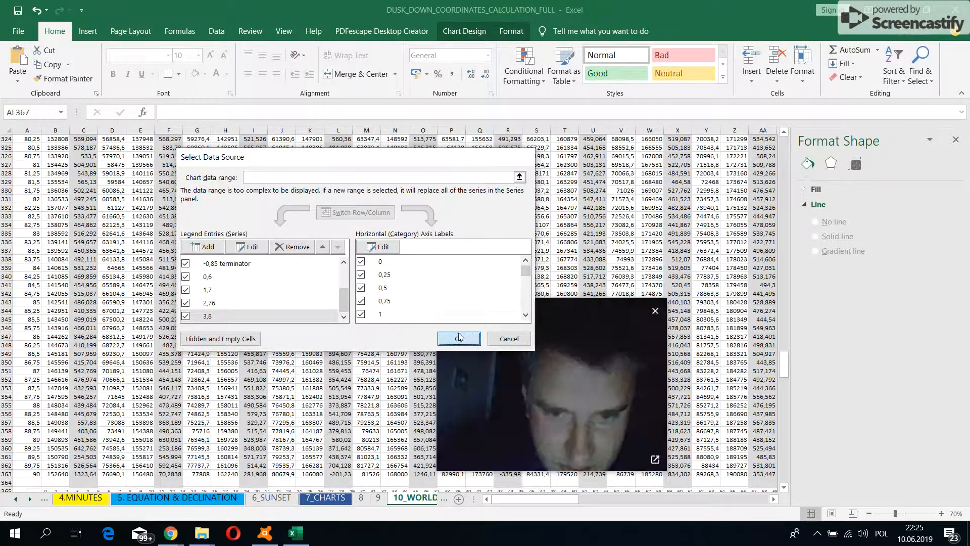
{"action": "left_click", "coordinate": [458, 338]}
- Check the latitude labels along the chart's secondary horizontal axis, the secondary vertical axis scale and the curves' peaks
{"action": "mouse_move", "coordinate": [783, 365]}
{"action": "left_mouse_down"}
{"action": "mouse_move", "coordinate": [782, 404]}
{"action": "mouse_move", "coordinate": [781, 383]}
{"action": "left_mouse_up"}
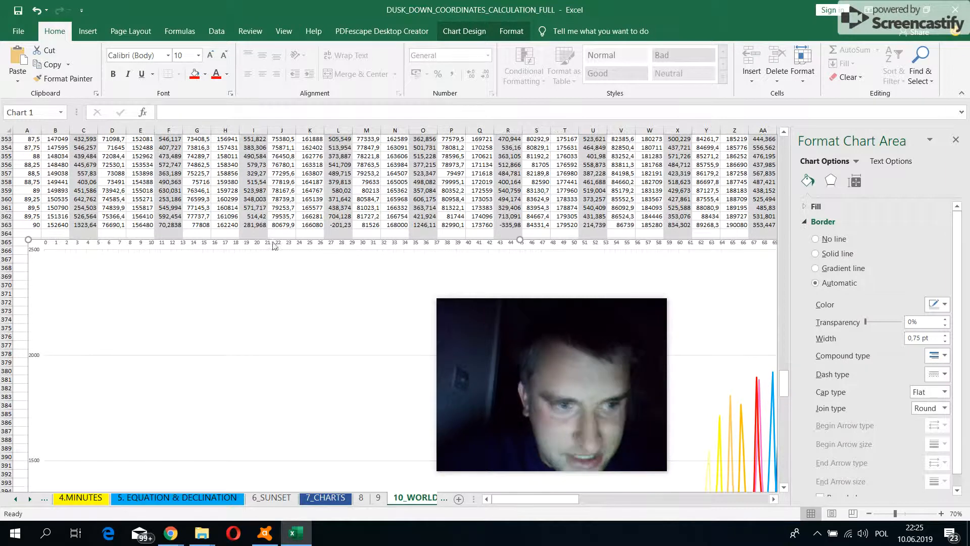
{"action": "left_click_drag", "start_coordinate": [504, 504], "coordinate": [555, 501]}
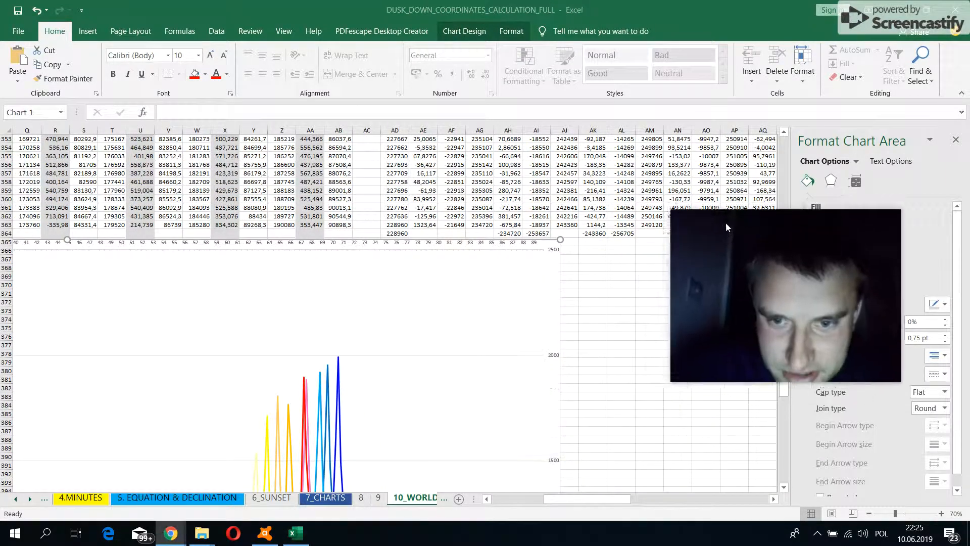
{"action": "scroll", "coordinate": [370, 361], "scroll_direction": "down", "scroll_amount": 3}
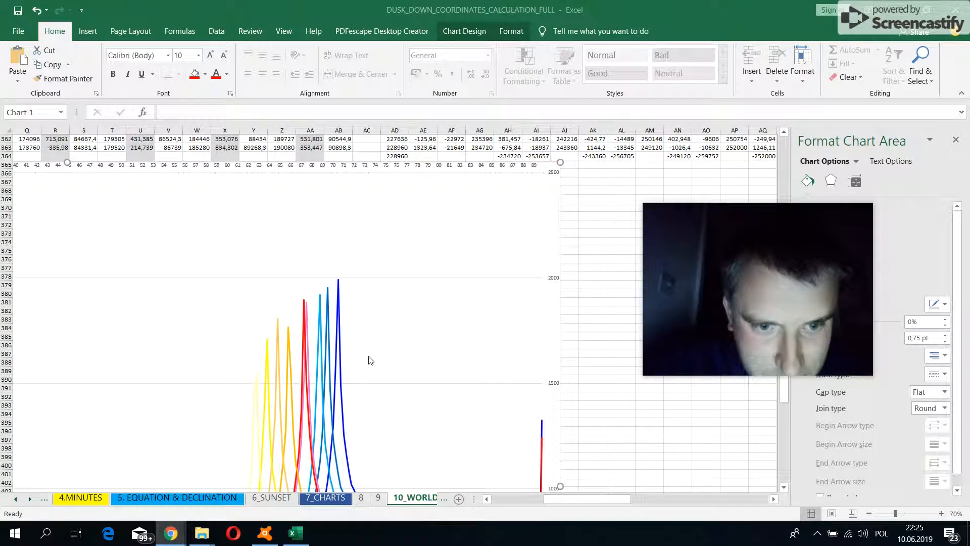
{"action": "mouse_move", "coordinate": [753, 280]}
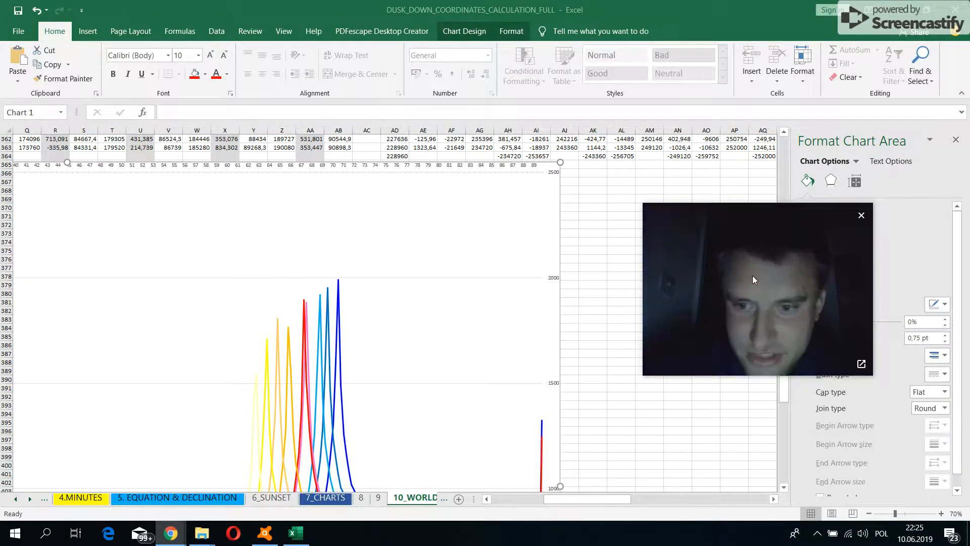
{"action": "mouse_move", "coordinate": [171, 533]}
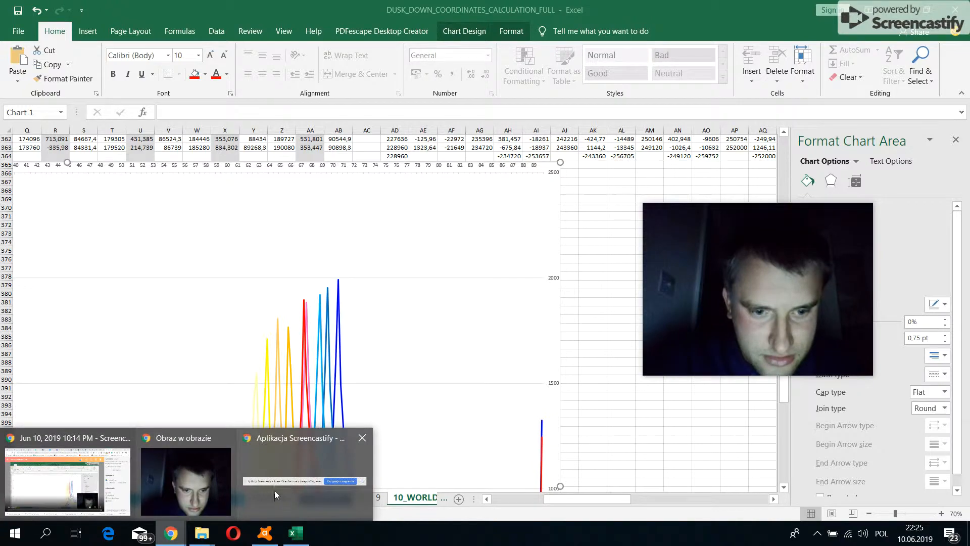